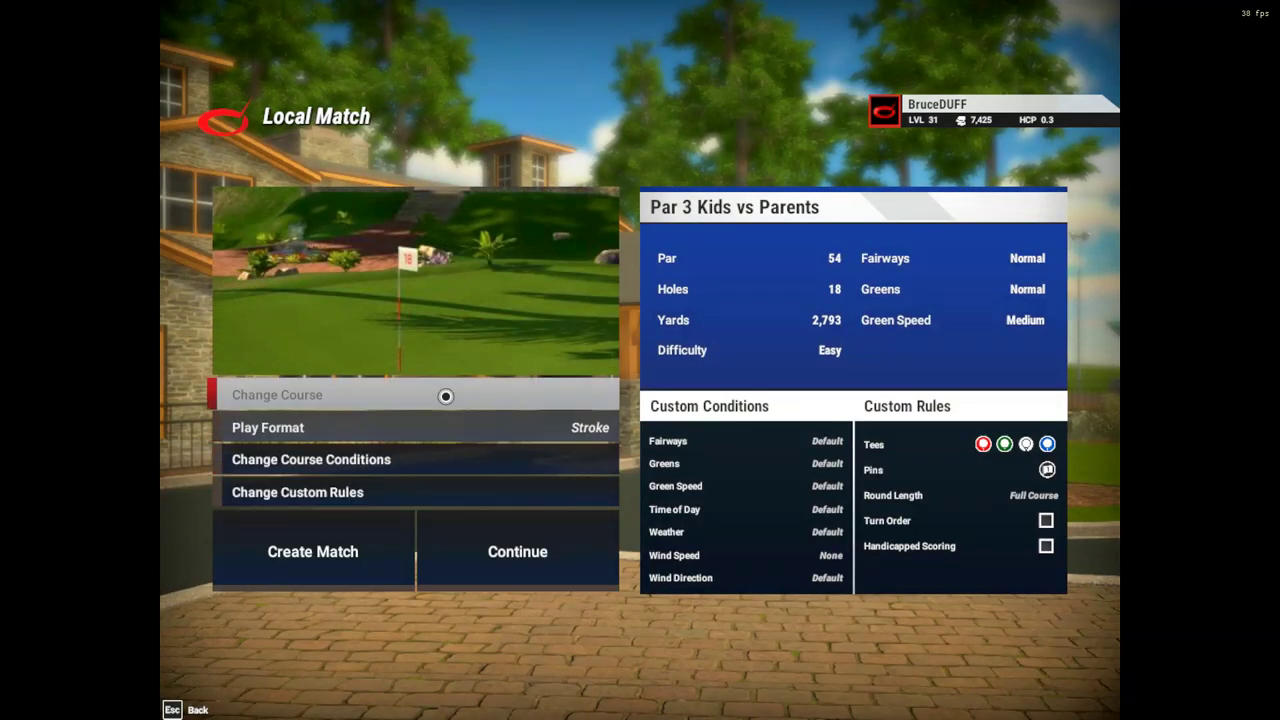
Open the Local Match course browser with Recommended courses and Quick Filters using Change Course.
click(444, 395)
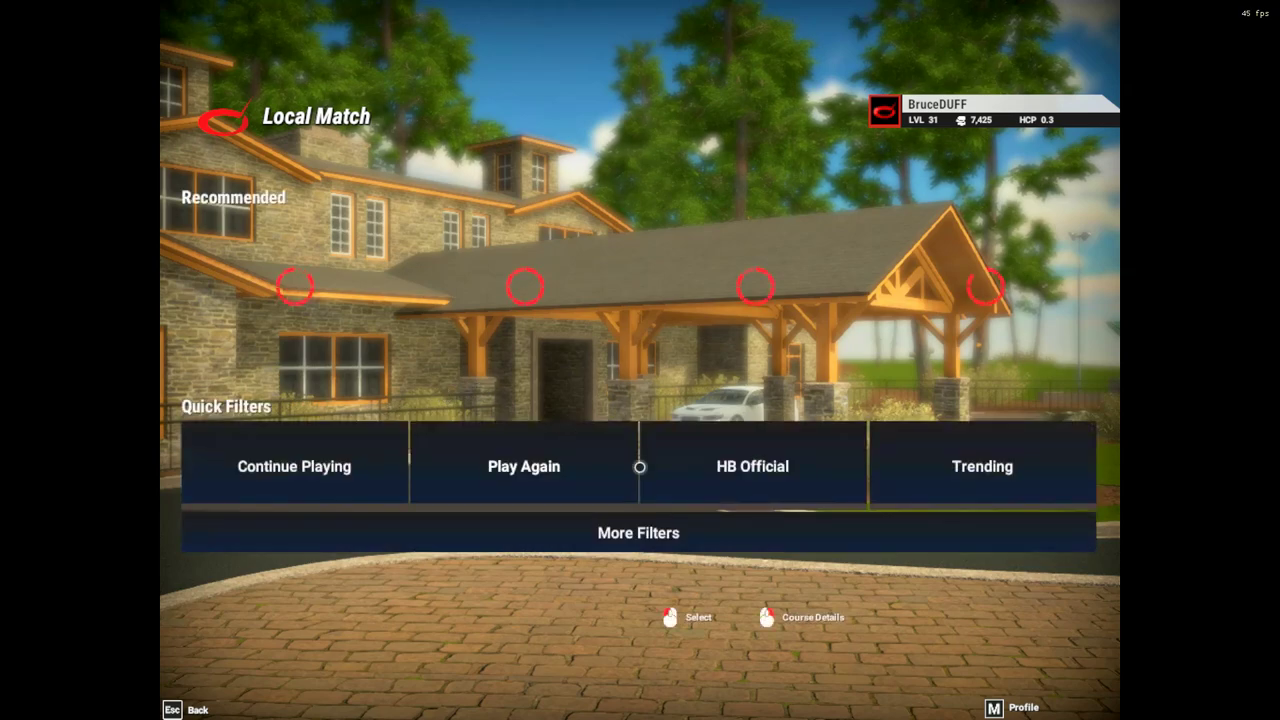
Use More Filters to list My Courses, sorted by Newest.
click(880, 536)
click(951, 369)
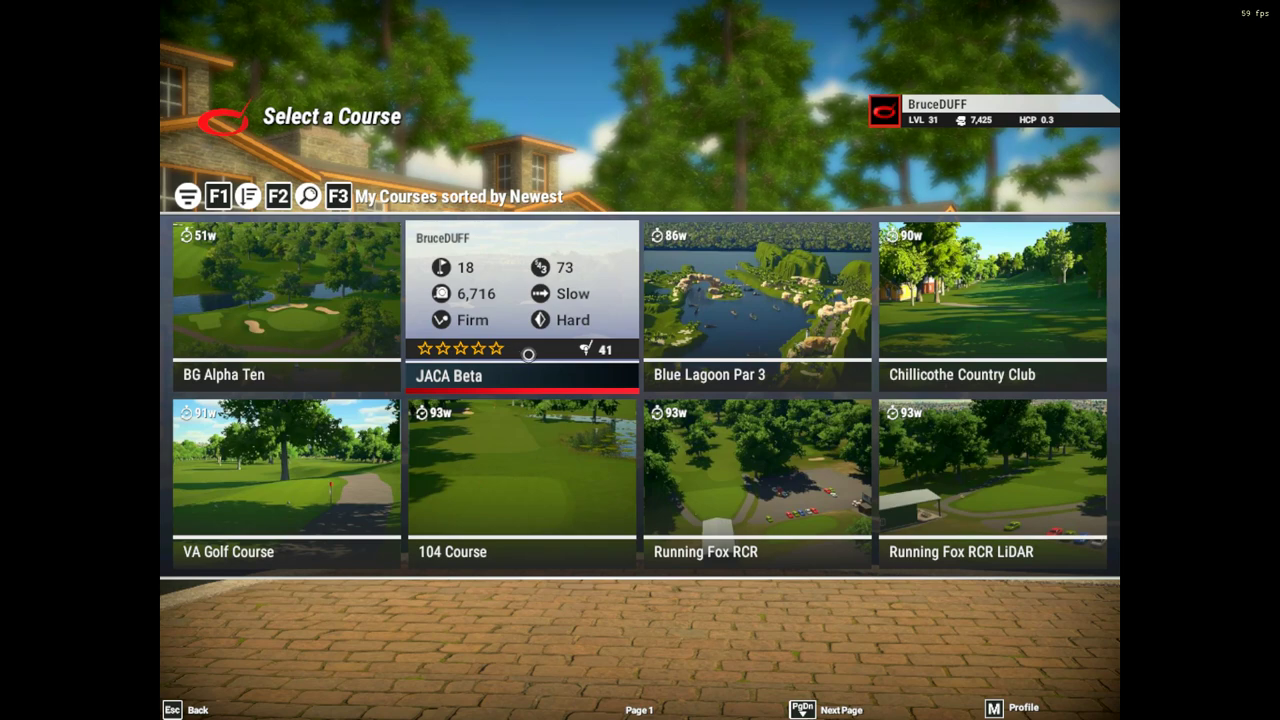
Check page 2 of the My Courses list, then return to page 1.
click(810, 698)
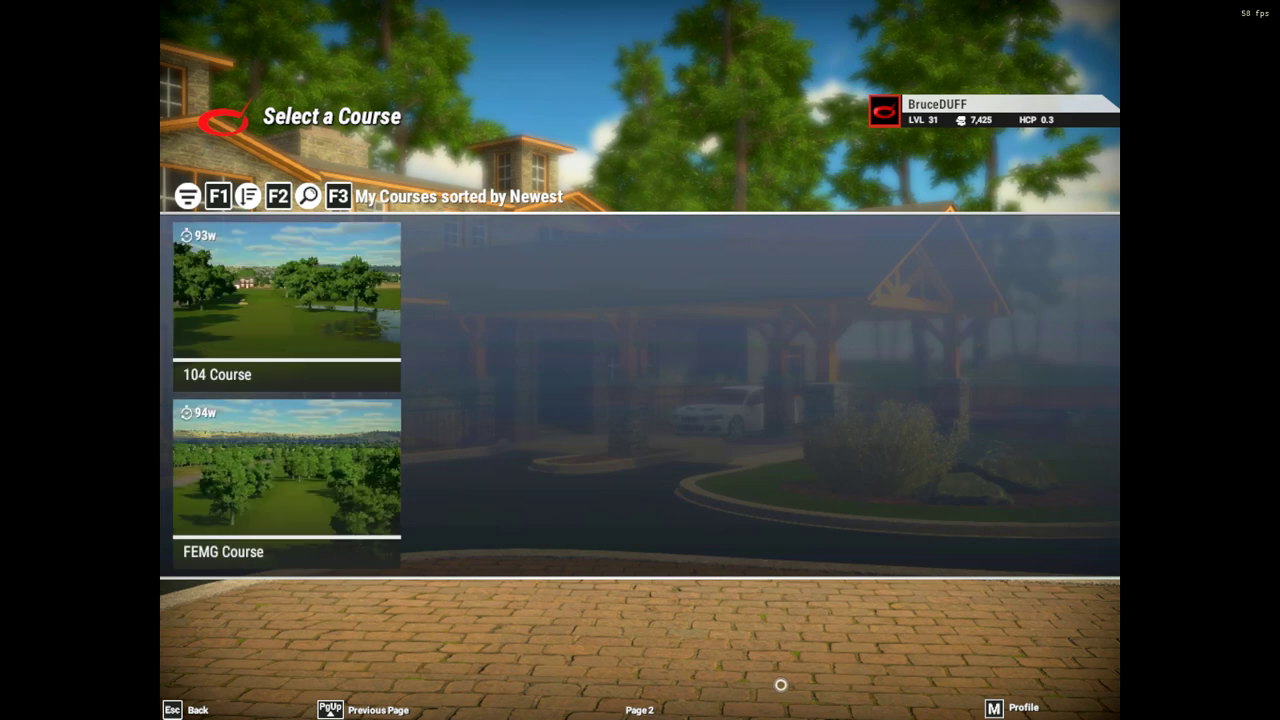
mouse_move(201, 523)
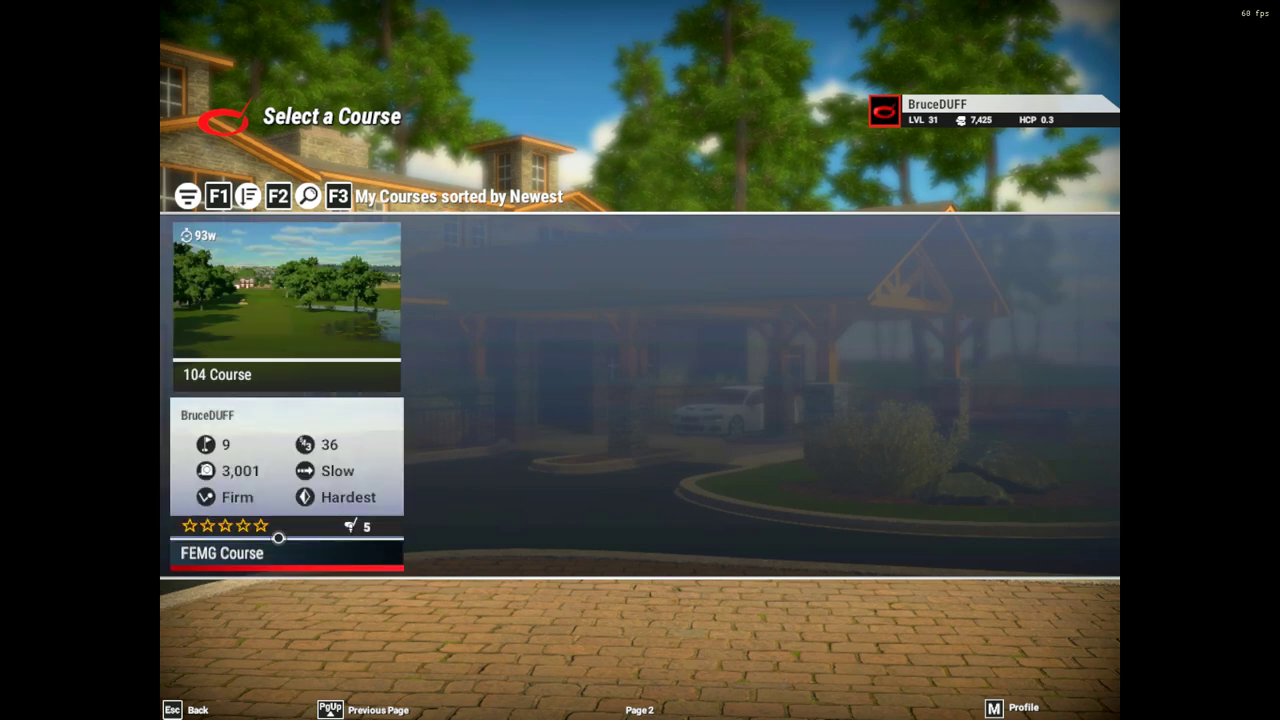
click(397, 711)
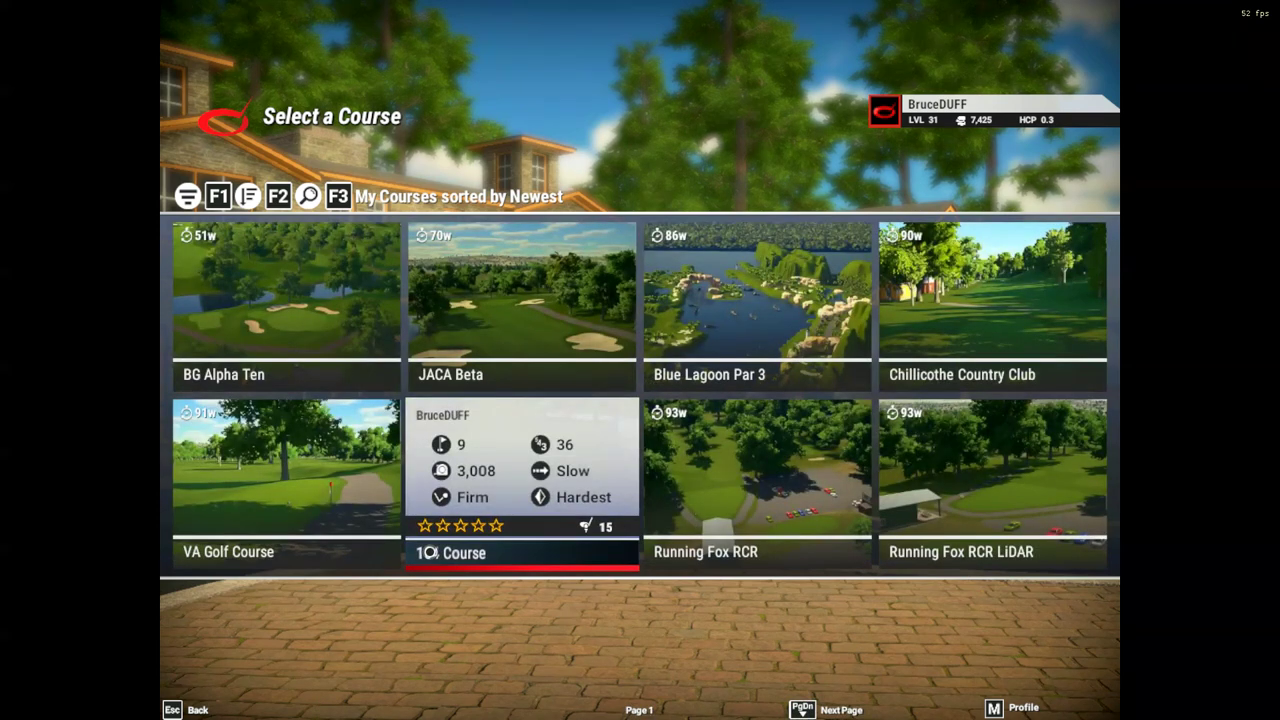
Look over the course card stats, then bring up the open Photos windows from the taskbar.
mouse_move(522, 338)
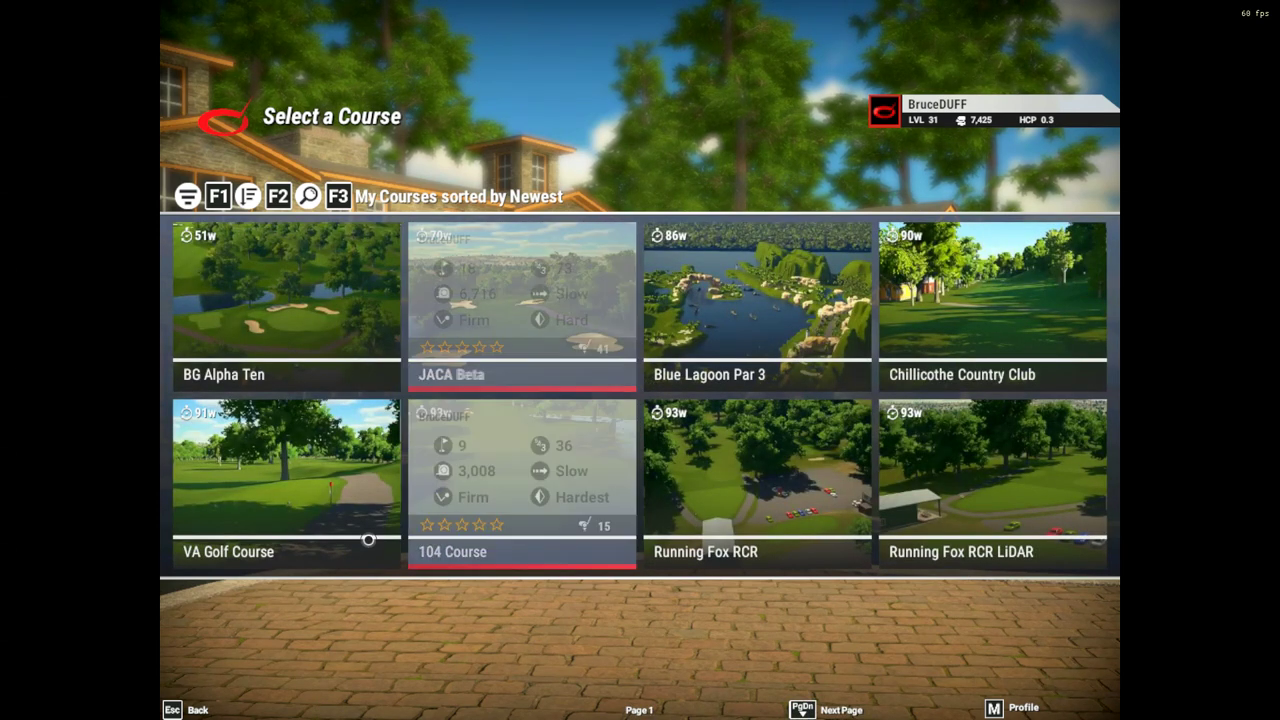
mouse_move(300, 492)
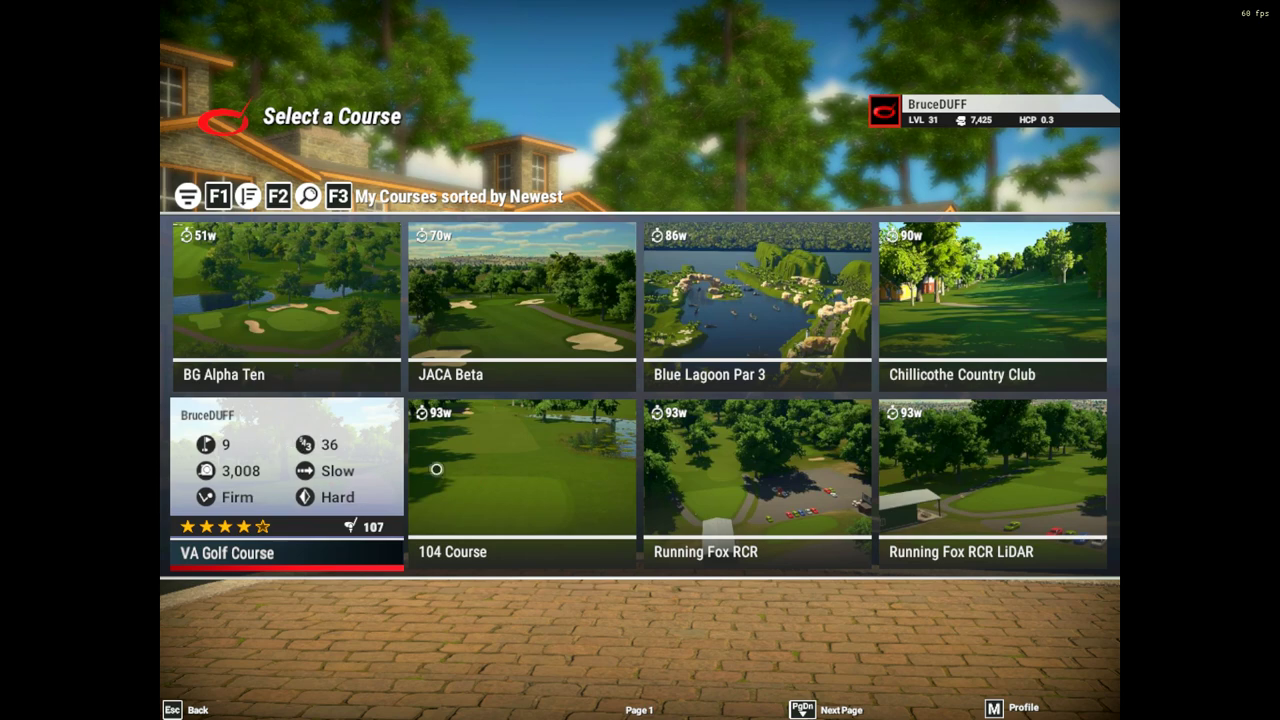
mouse_move(588, 554)
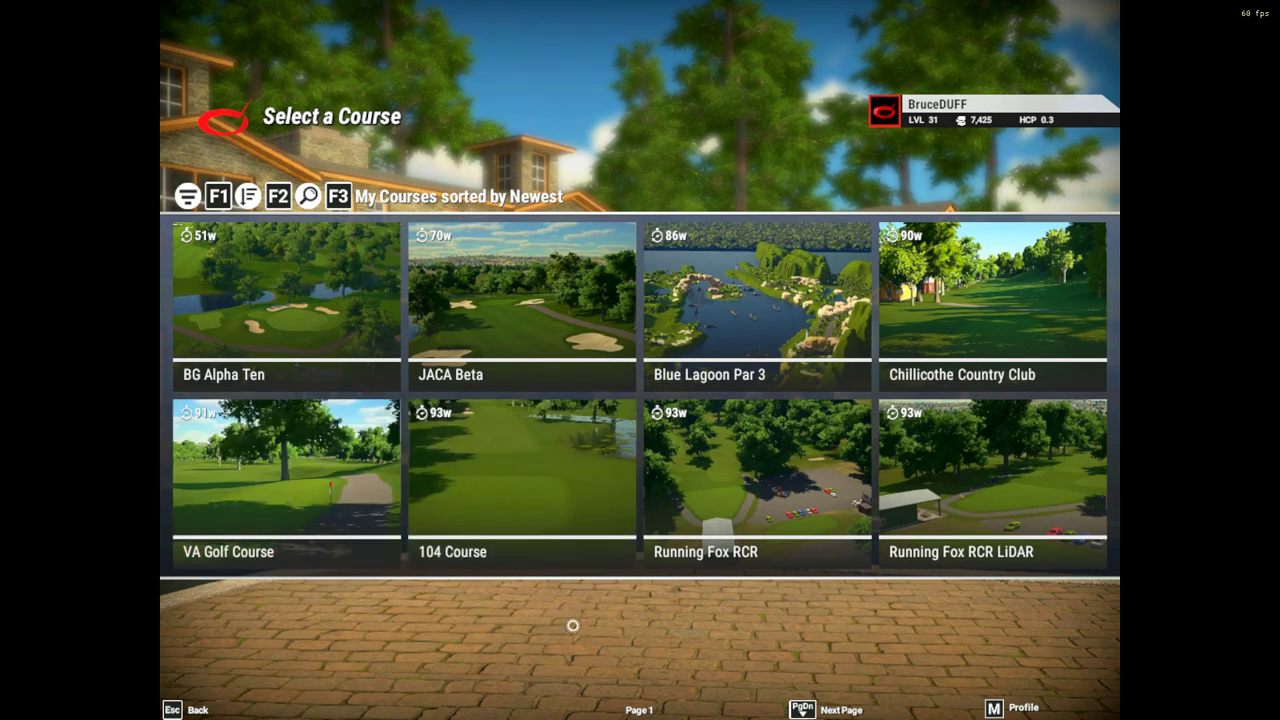
key(super)
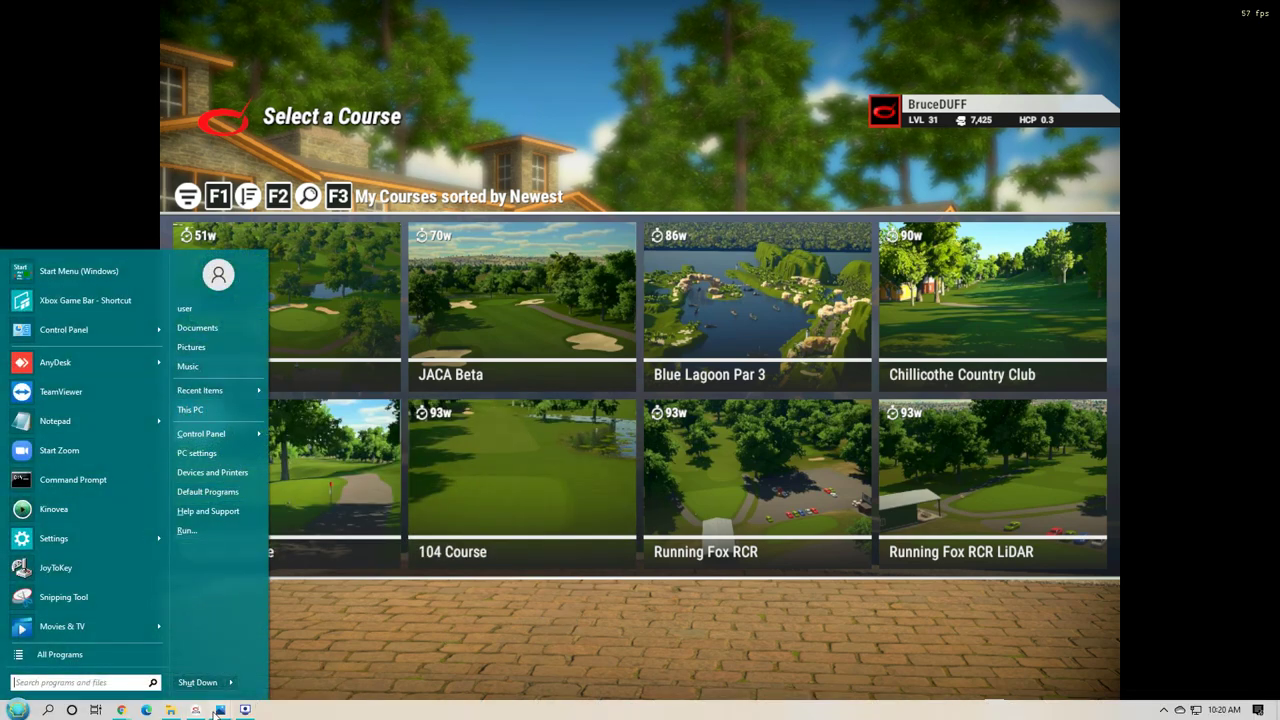
click(217, 709)
View the Real Course versus Recreated Course comparison photo, then minimize it back to the game.
click(248, 640)
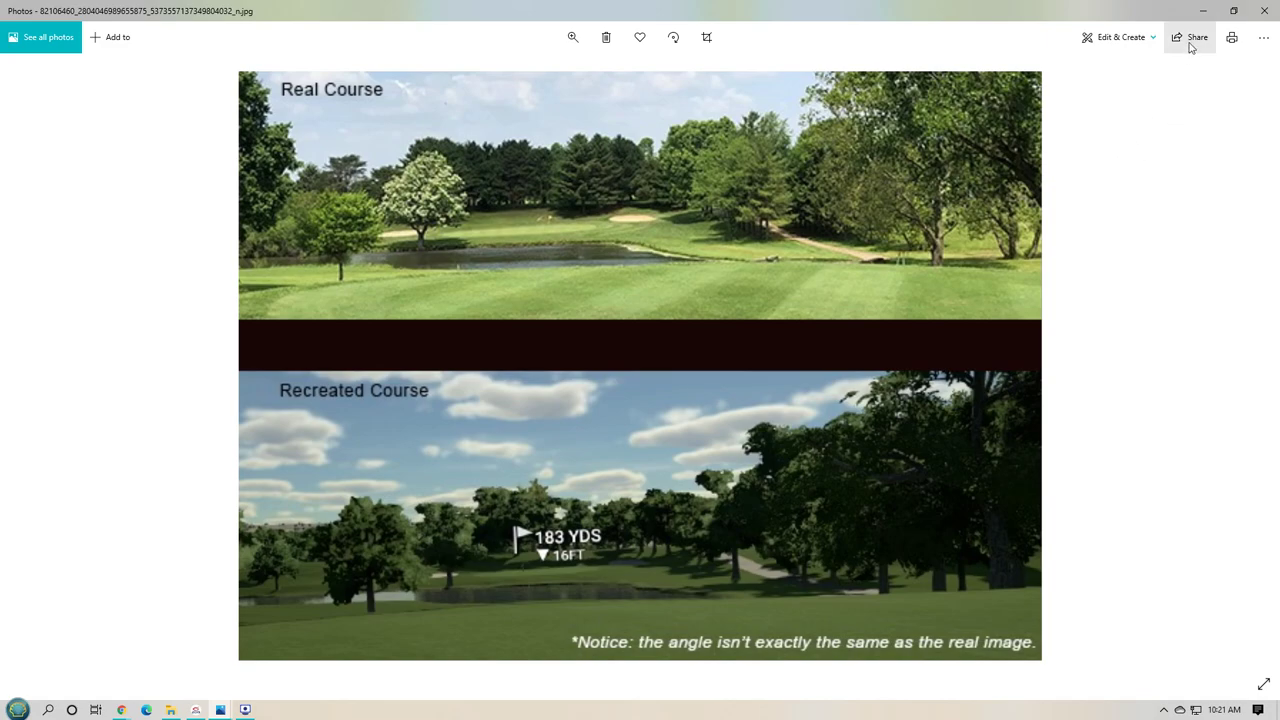
click(1204, 11)
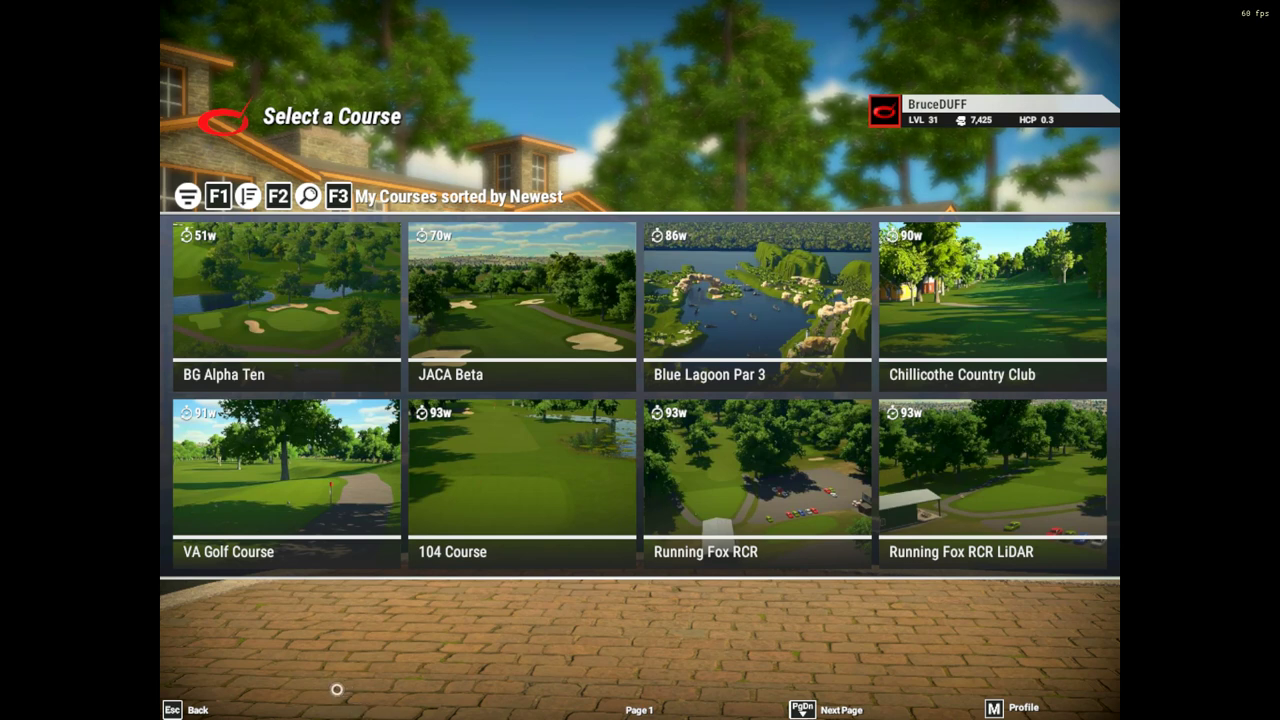
Bring Chrome forward on the SkyTrak site and scroll to its Why SkyTrak feature list.
key(super)
mouse_move(199, 712)
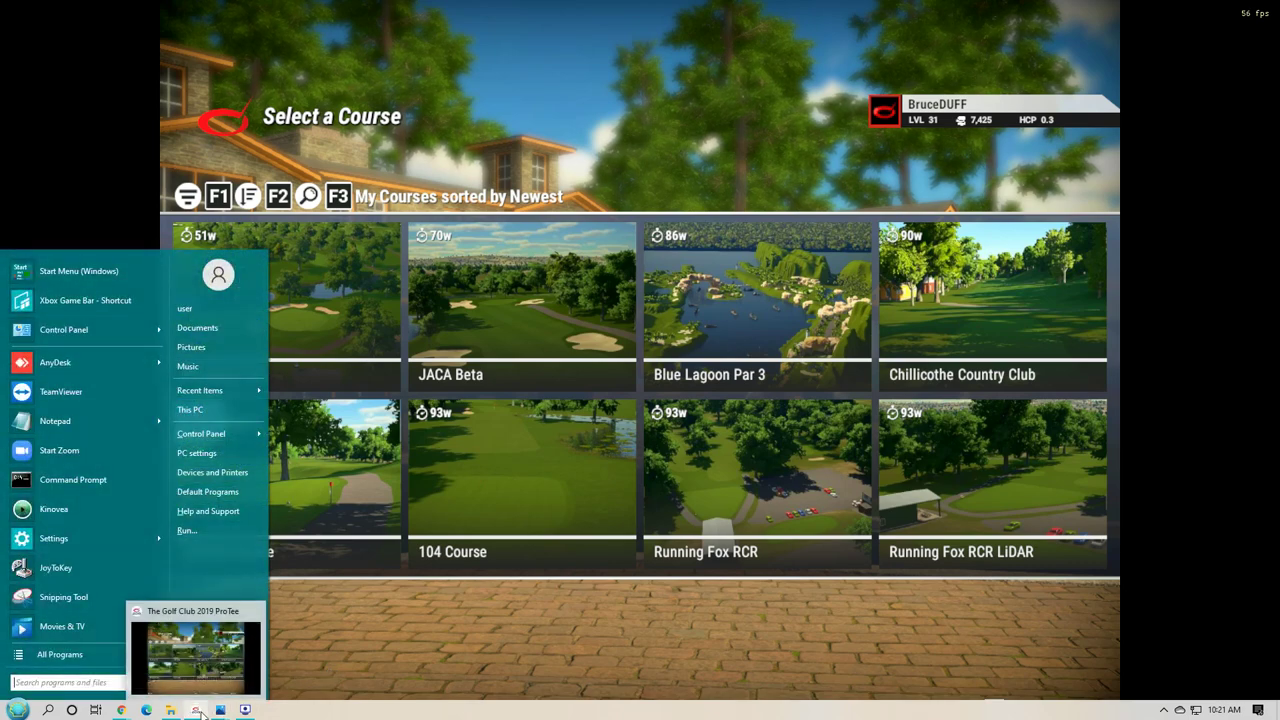
mouse_move(121, 710)
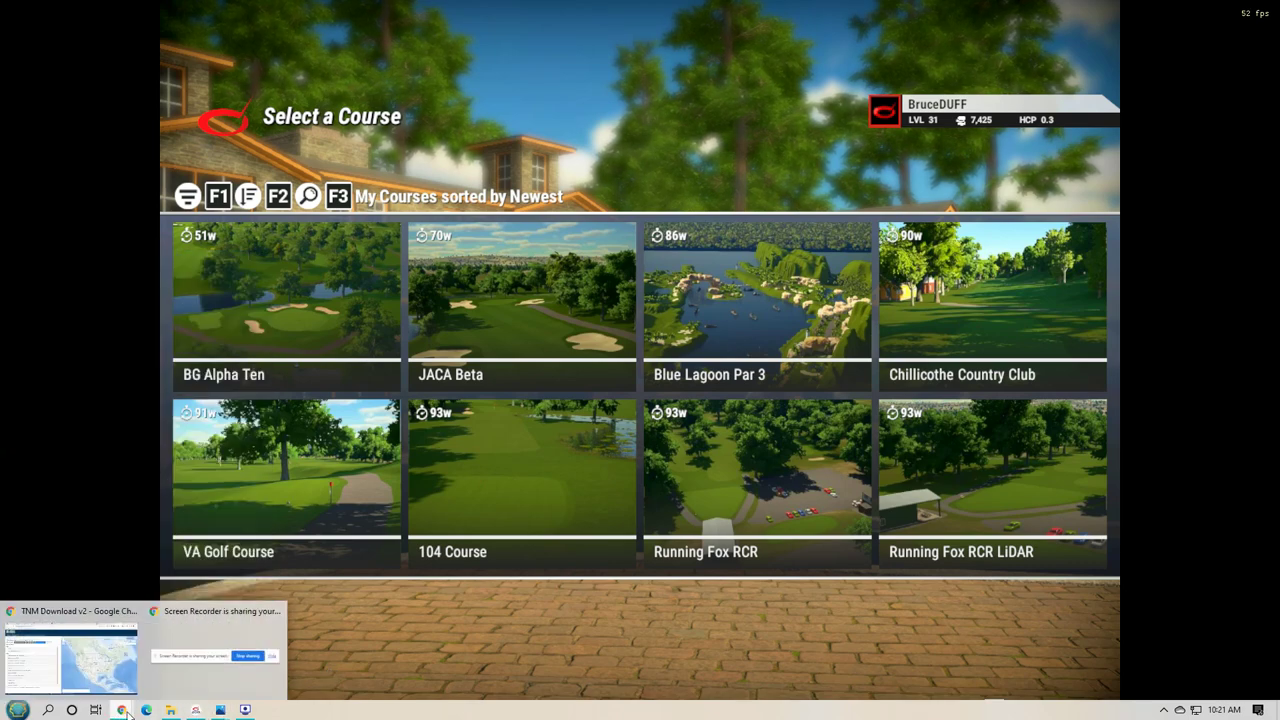
click(66, 659)
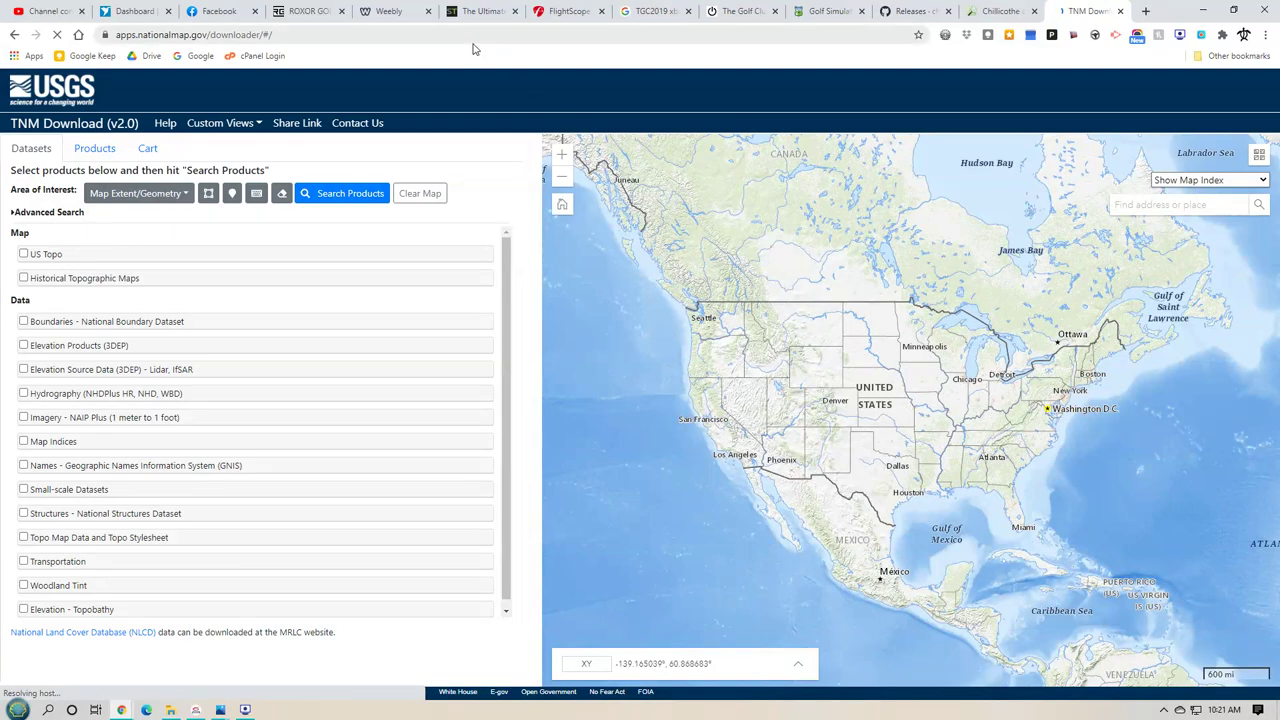
click(493, 16)
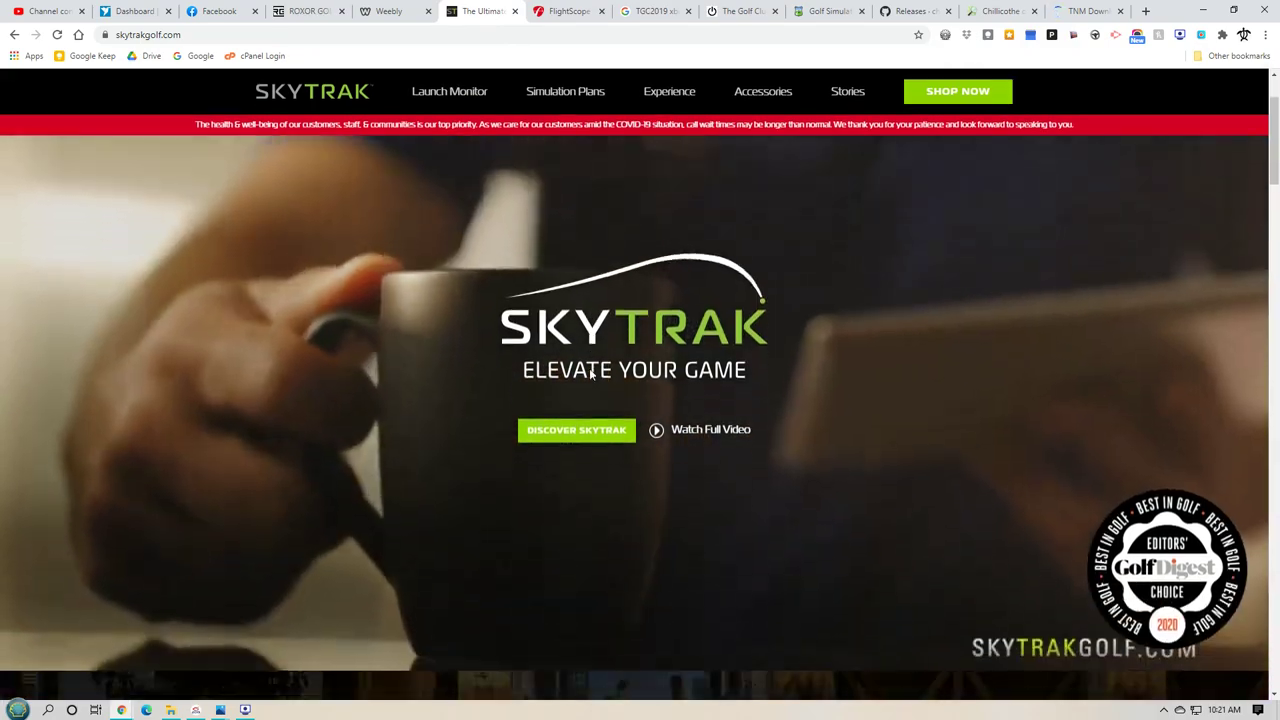
scroll(590, 373, down, 8)
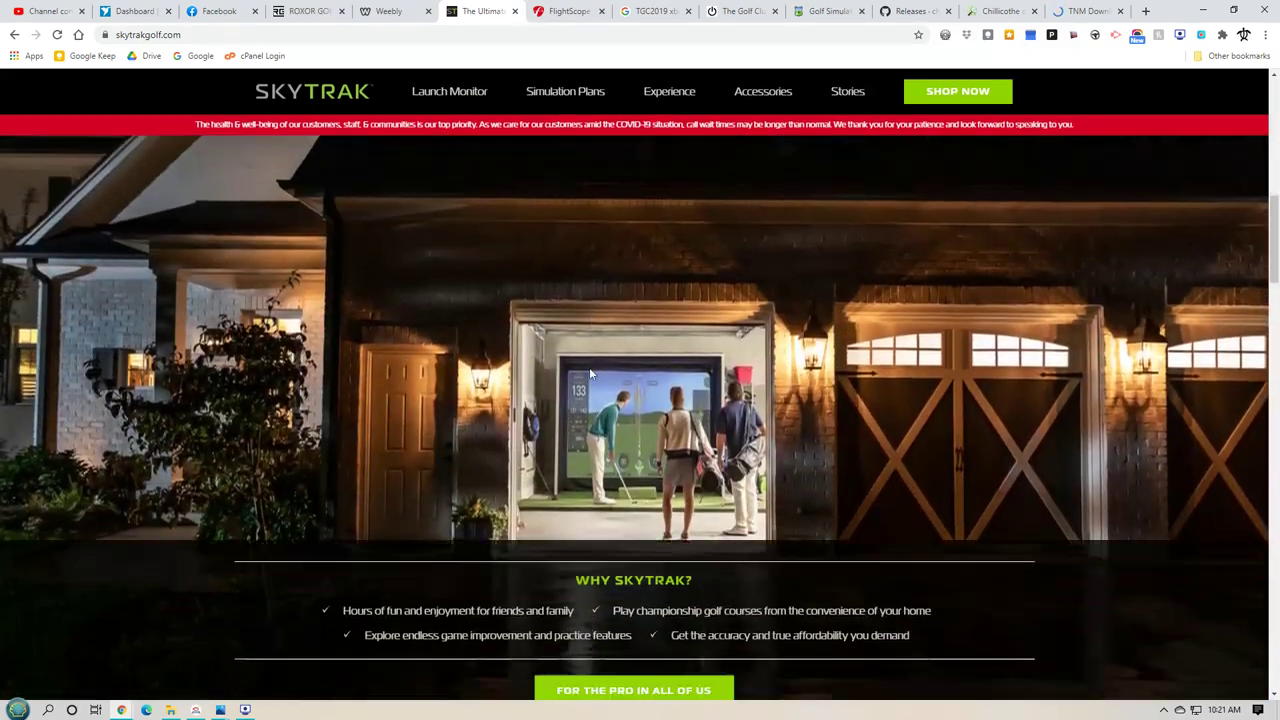
scroll(590, 373, down, 6)
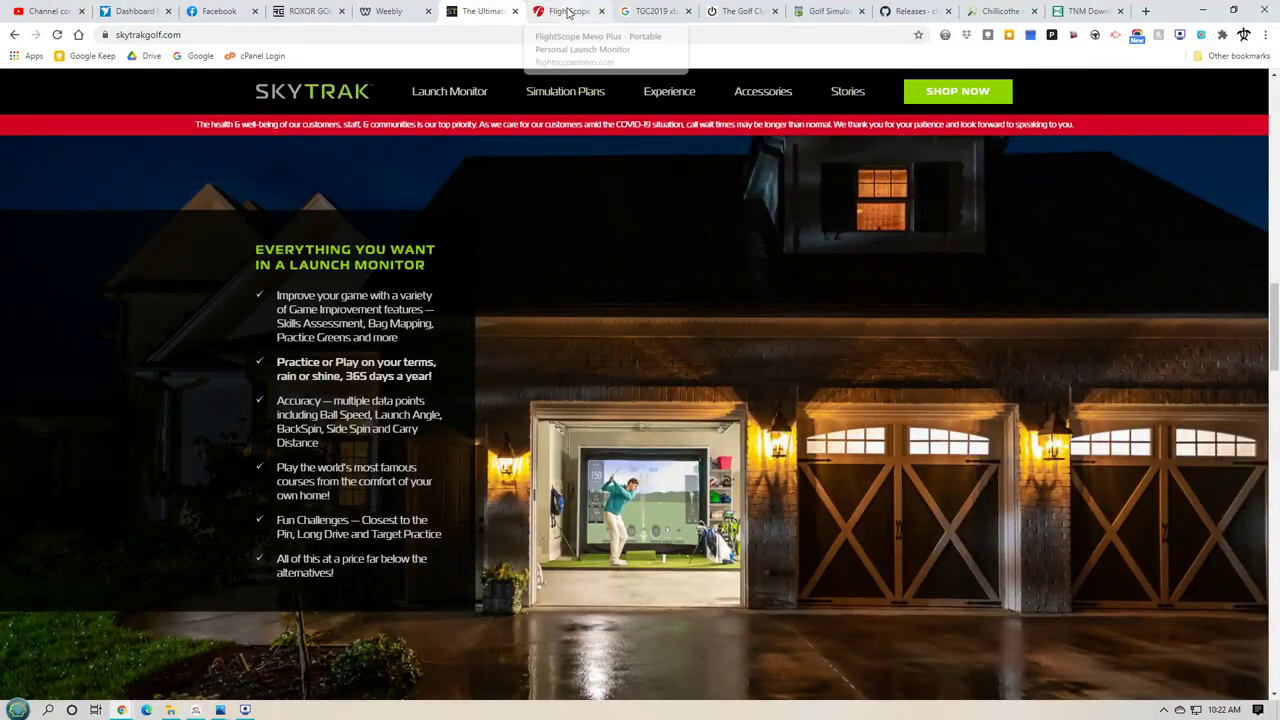
click(568, 12)
scroll(598, 228, down, 1)
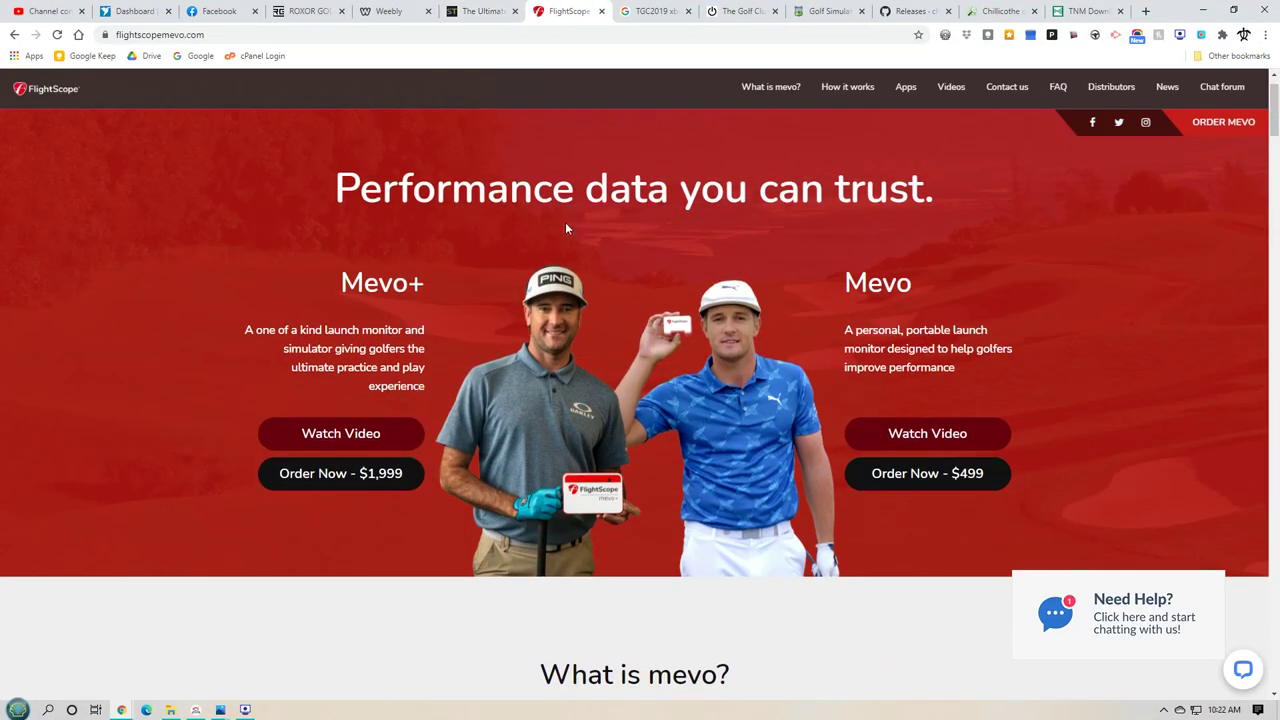
scroll(340, 406, down, 1)
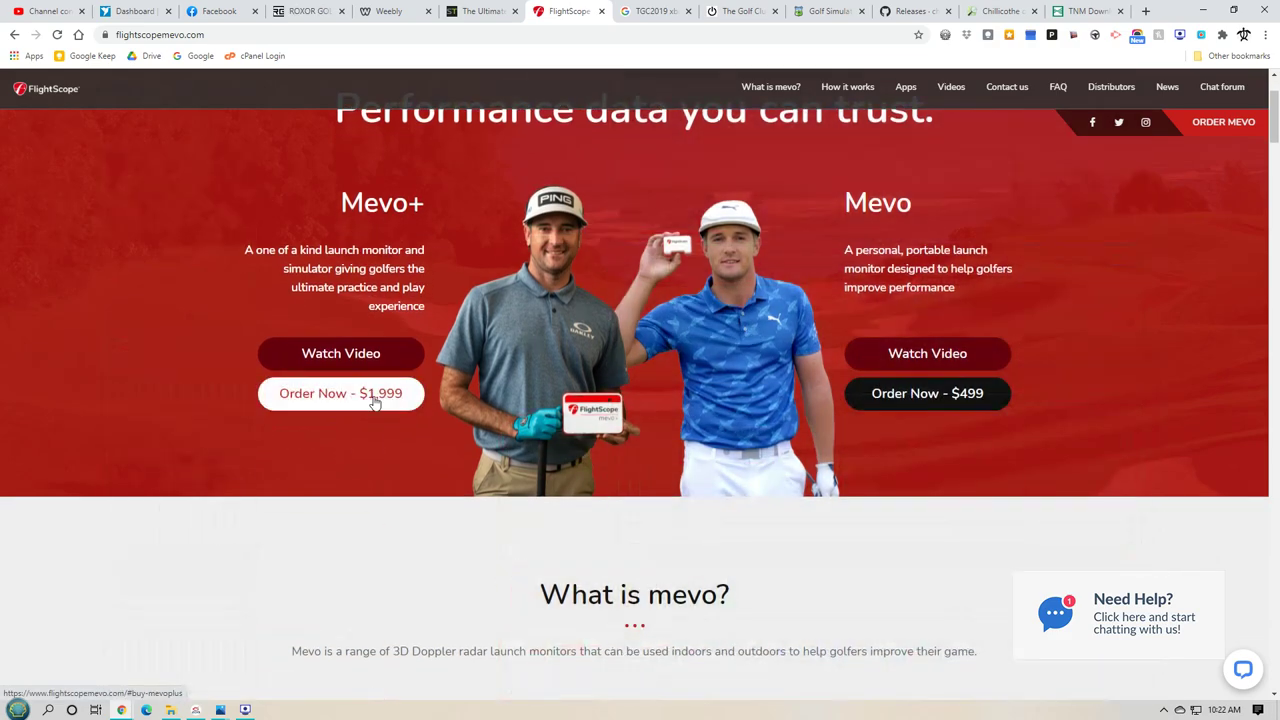
scroll(380, 391, down, 2)
scroll(380, 395, down, 4)
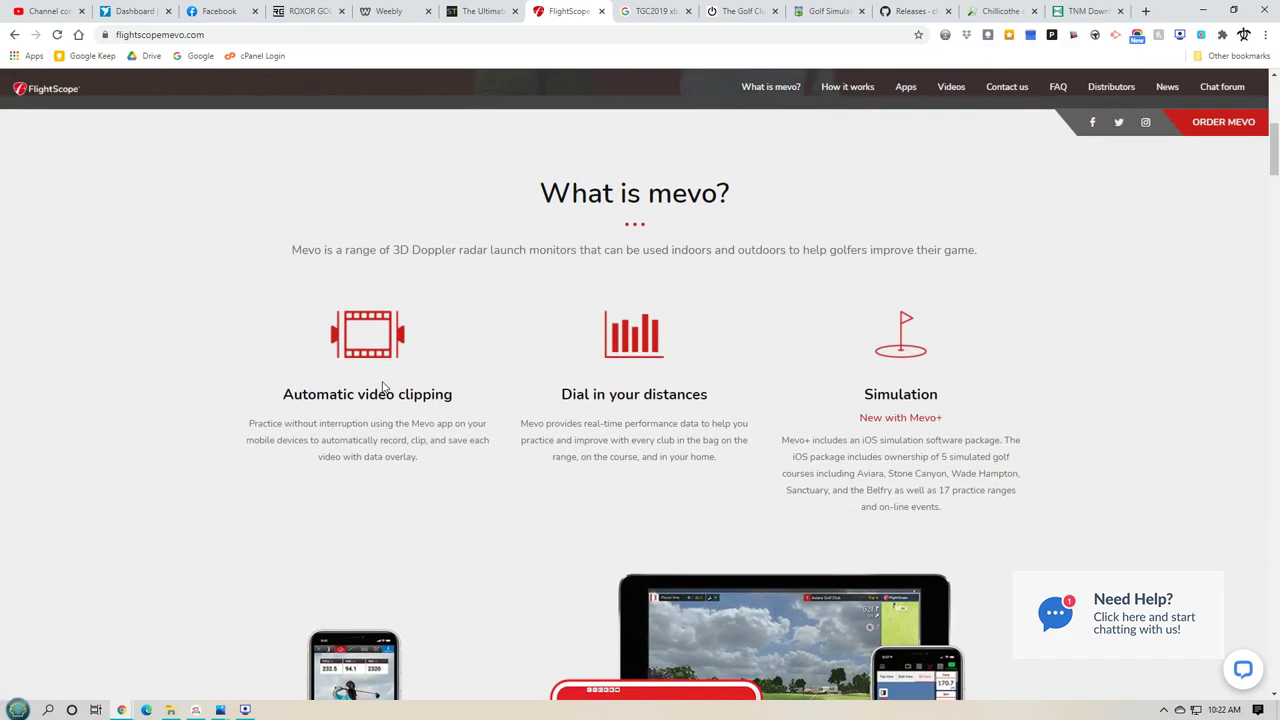
scroll(382, 387, down, 1)
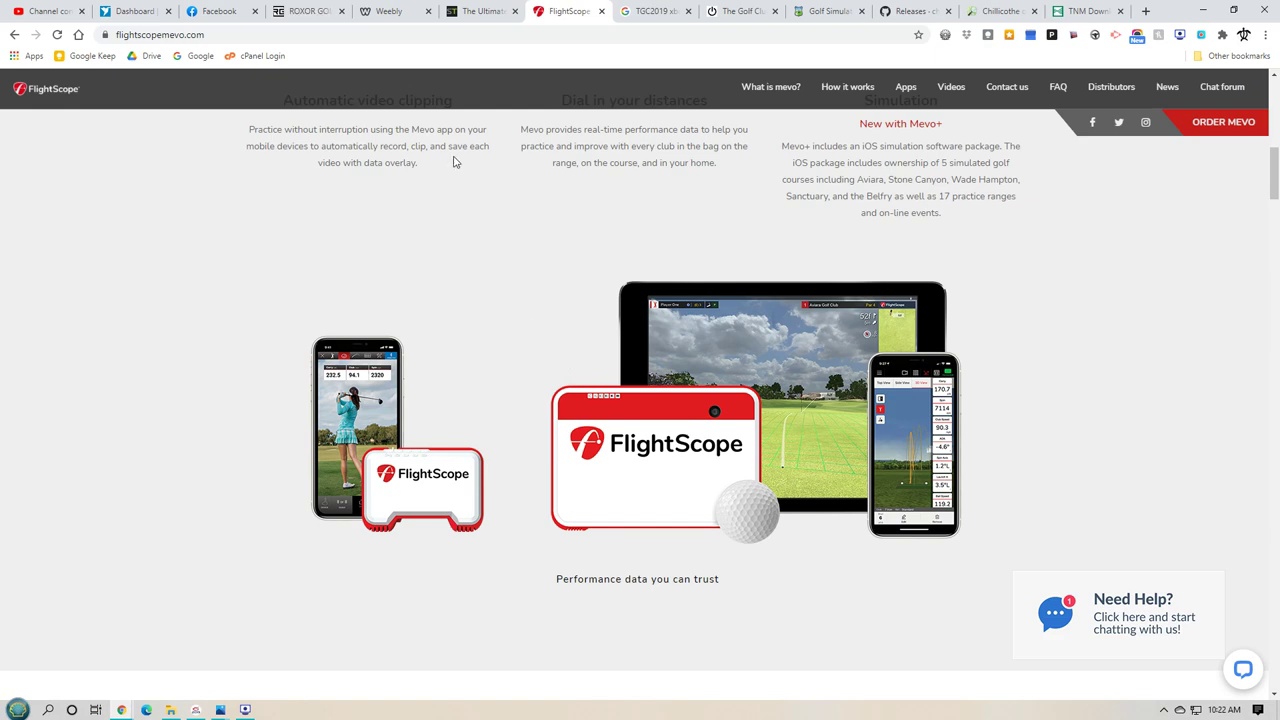
click(488, 11)
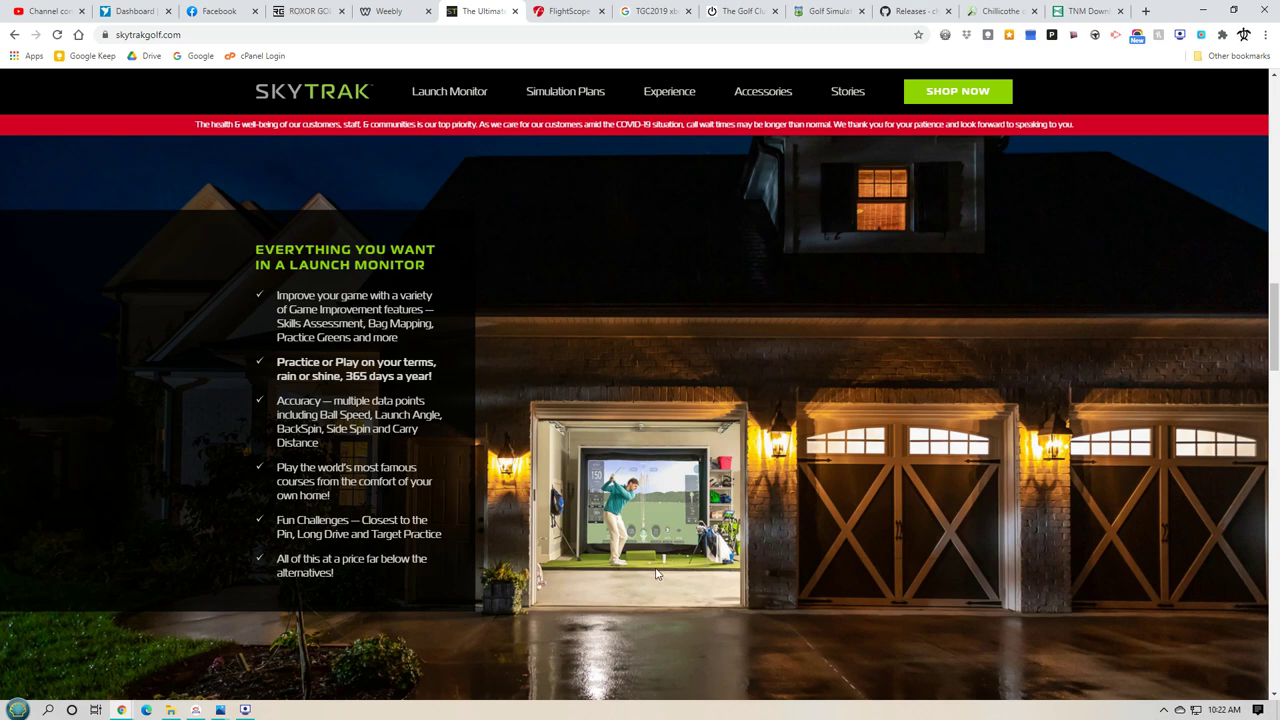
On the FlightScope Mevo site, scroll down to the subscribe section and back up to the Mevo+ app stats.
click(560, 18)
scroll(594, 352, down, 1)
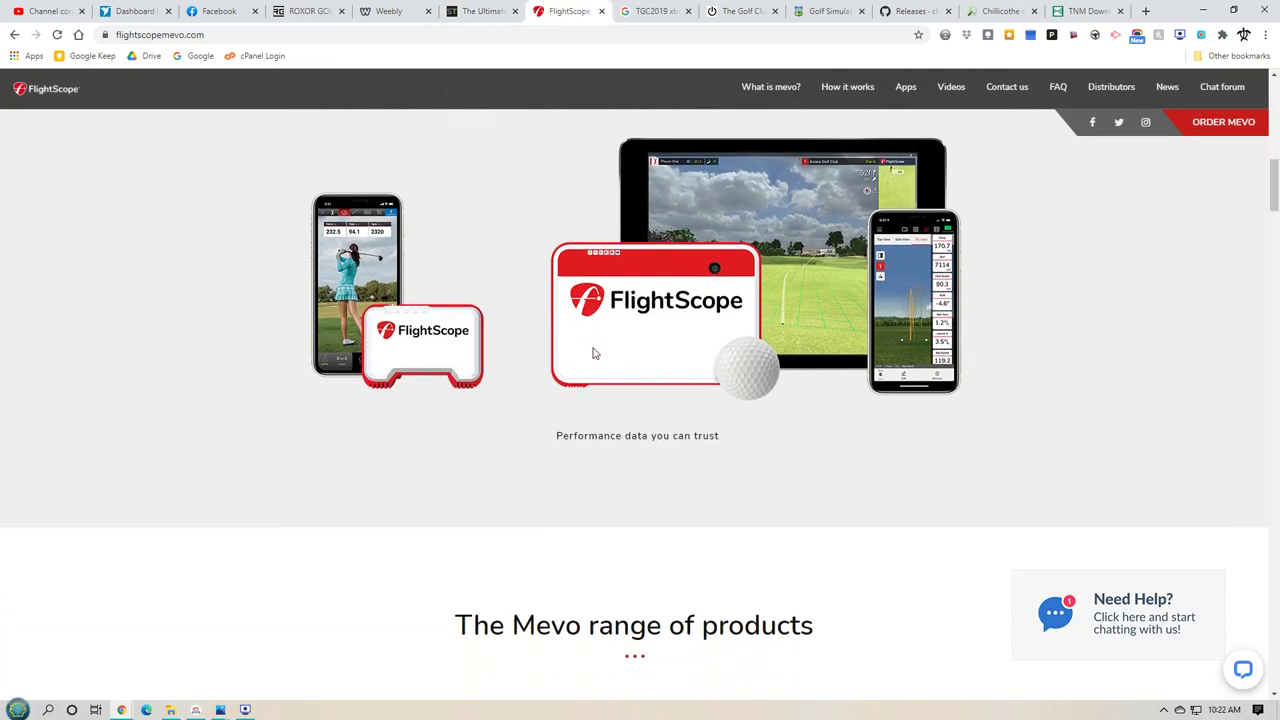
scroll(594, 352, down, 5)
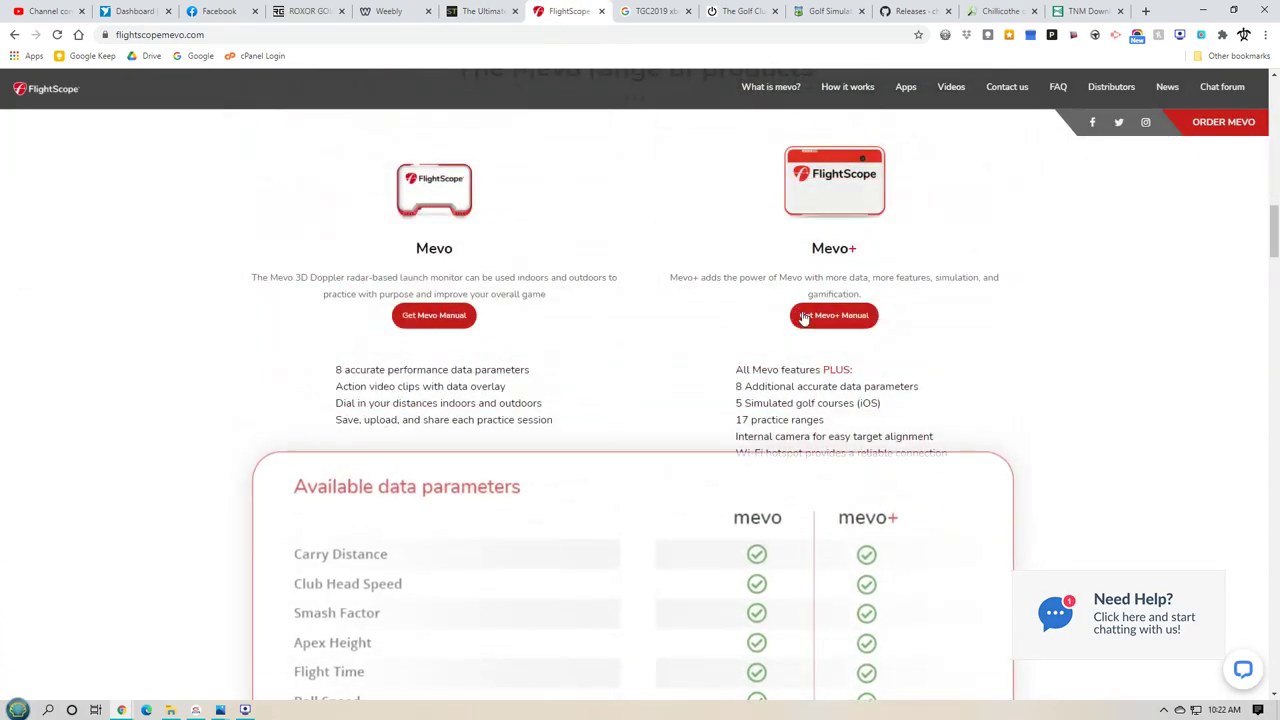
scroll(640, 332, down, 5)
scroll(641, 329, down, 10)
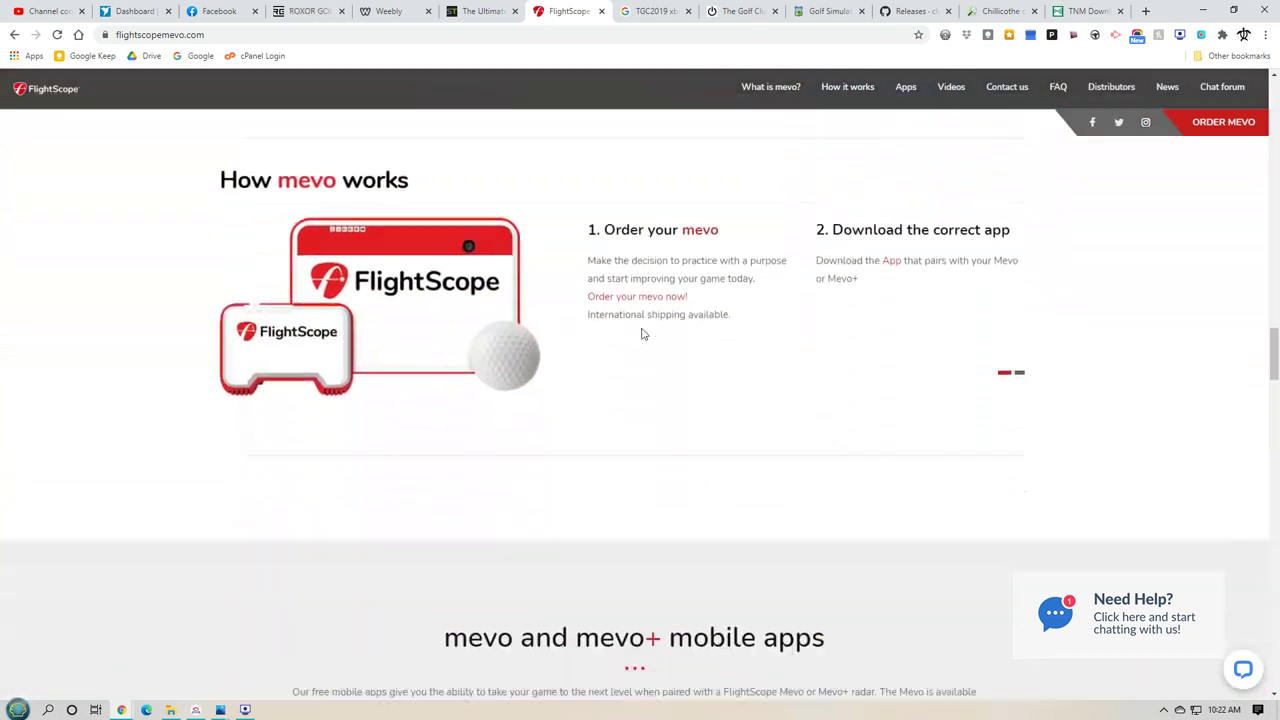
scroll(642, 334, down, 10)
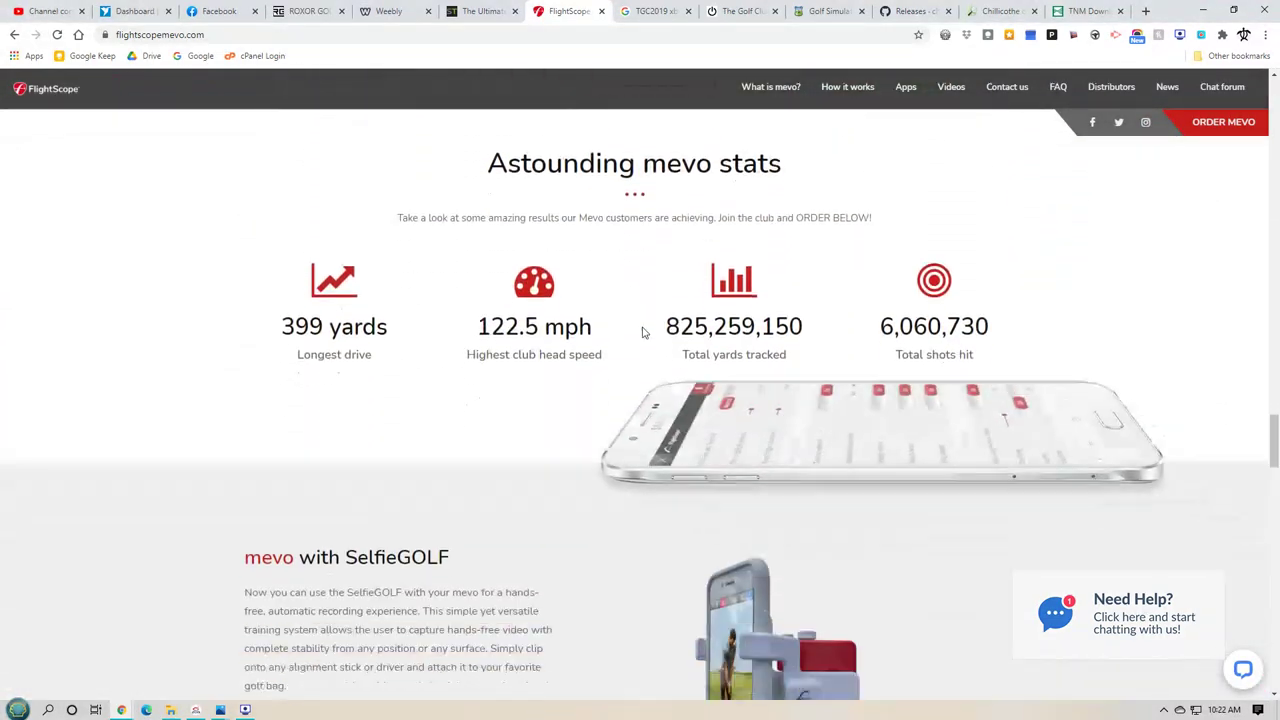
scroll(643, 332, down, 4)
scroll(643, 331, down, 10)
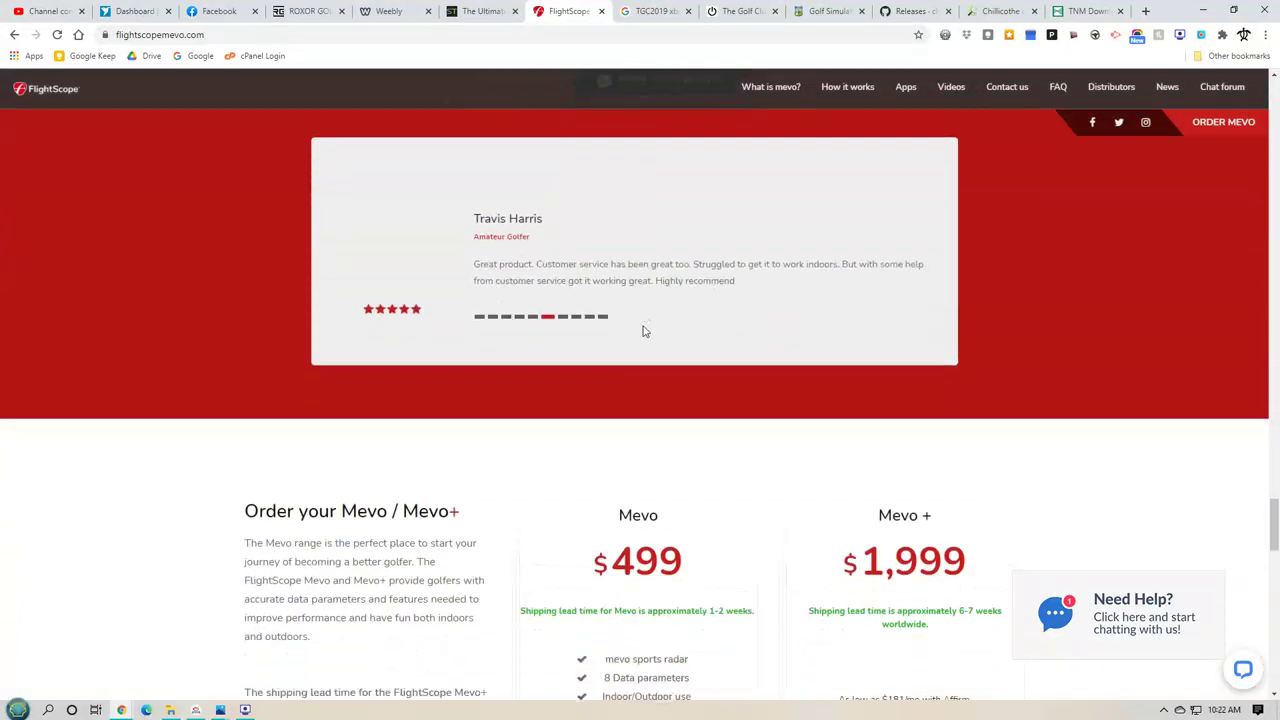
scroll(652, 314, down, 4)
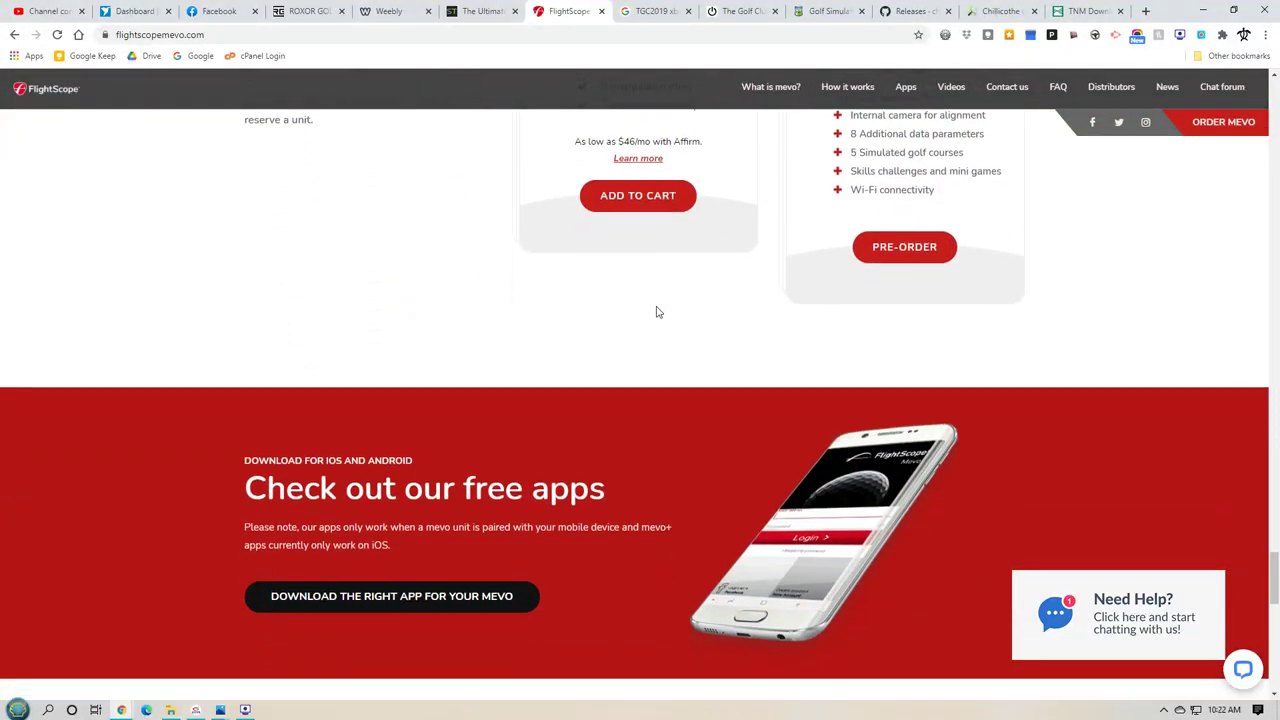
scroll(648, 300, up, 7)
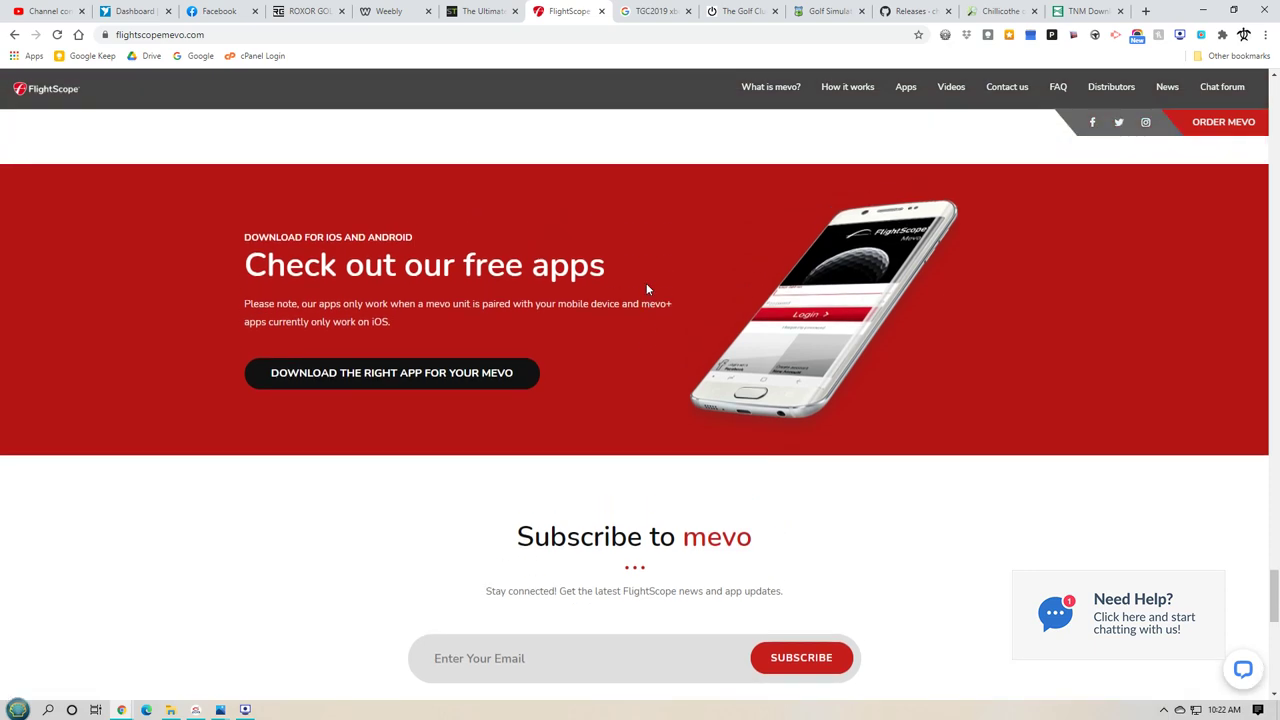
scroll(633, 233, up, 6)
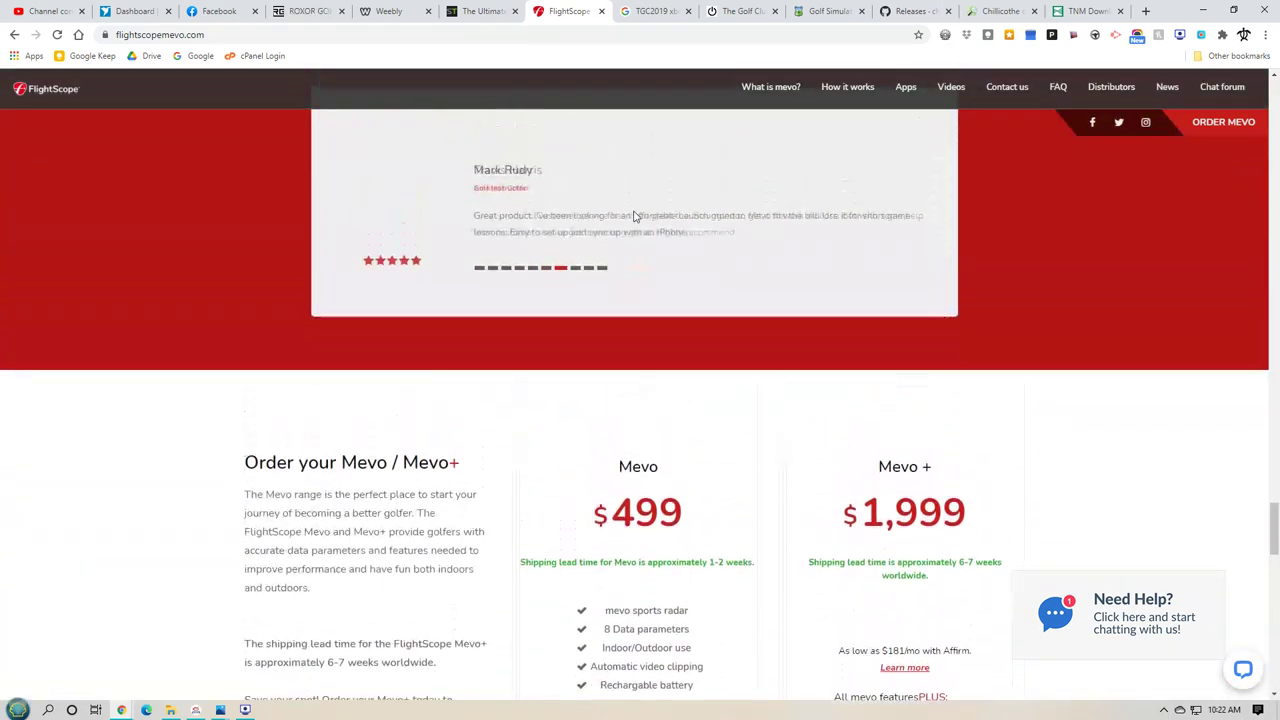
scroll(623, 271, up, 6)
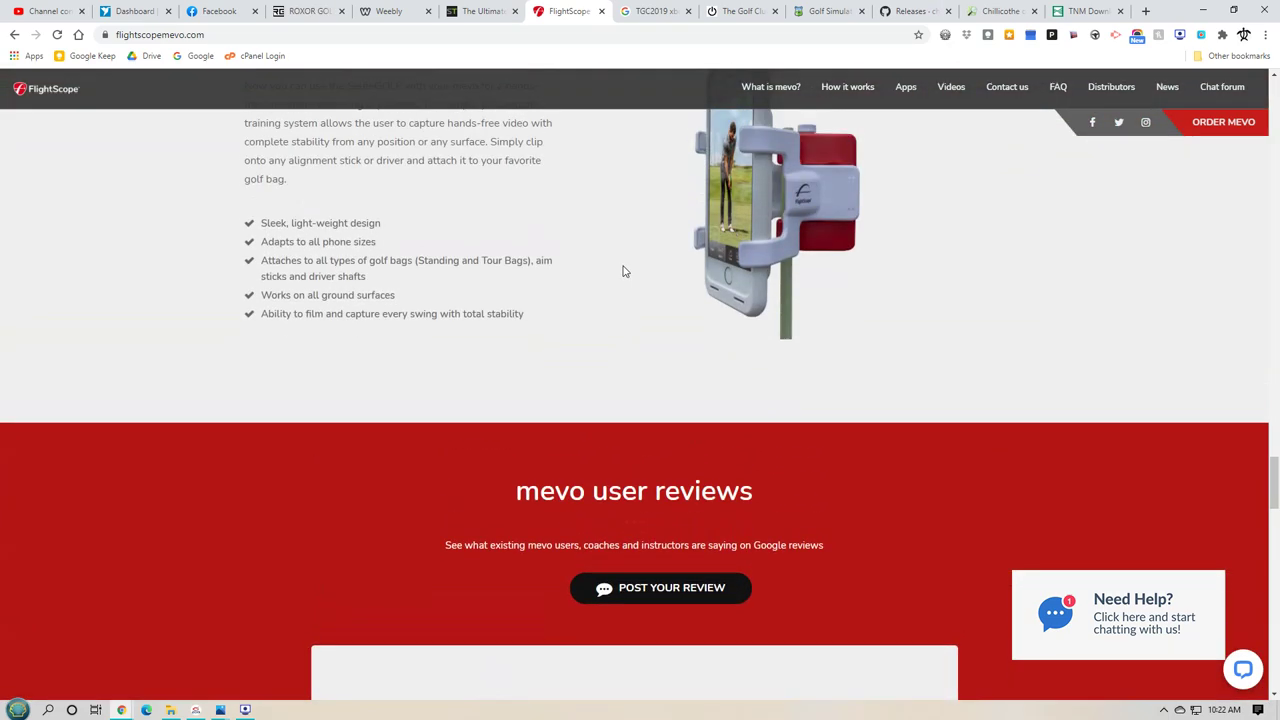
scroll(623, 271, up, 4)
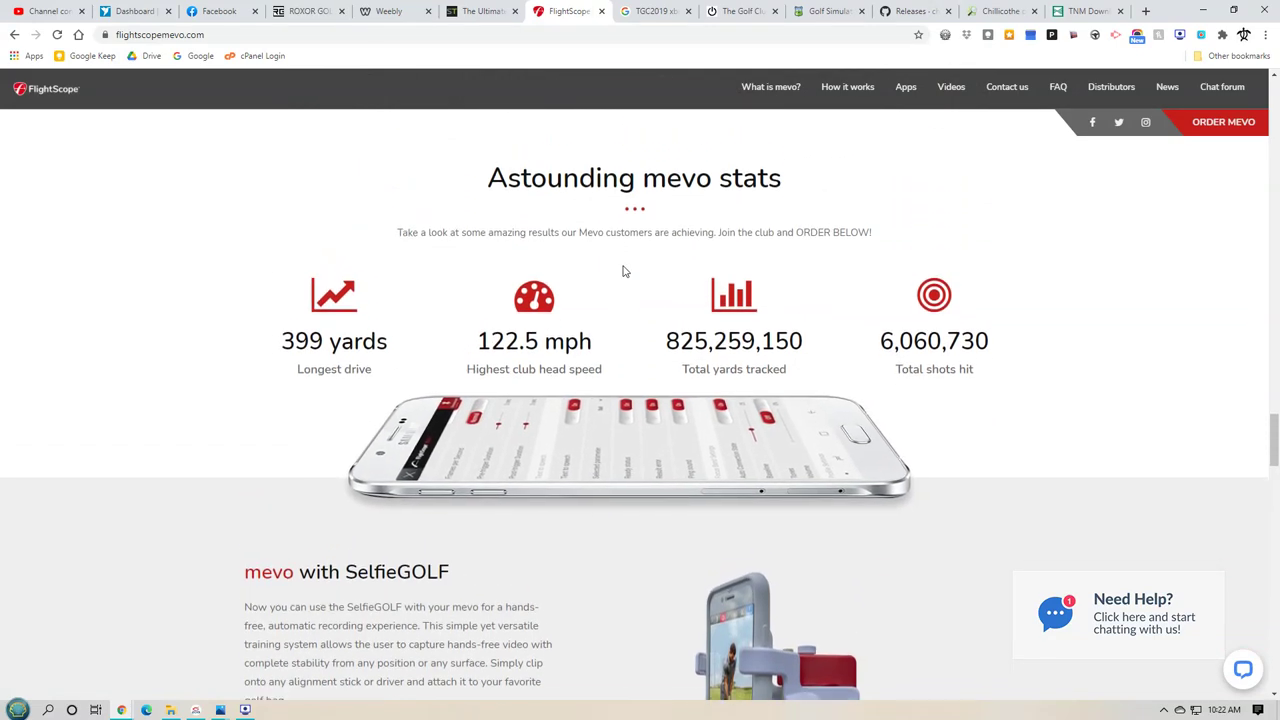
scroll(631, 366, up, 2)
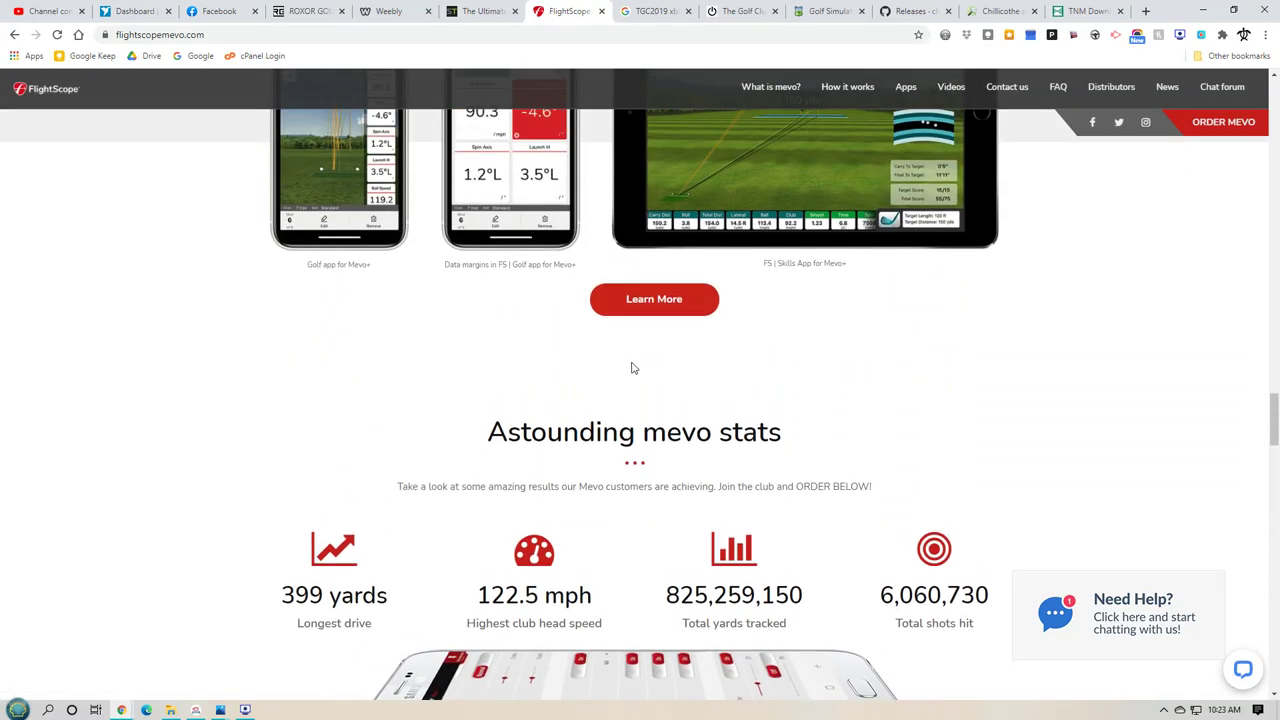
Scroll up past How mevo works to the Measure, Evaluate, Visualize, Optimize banner.
scroll(633, 365, up, 1)
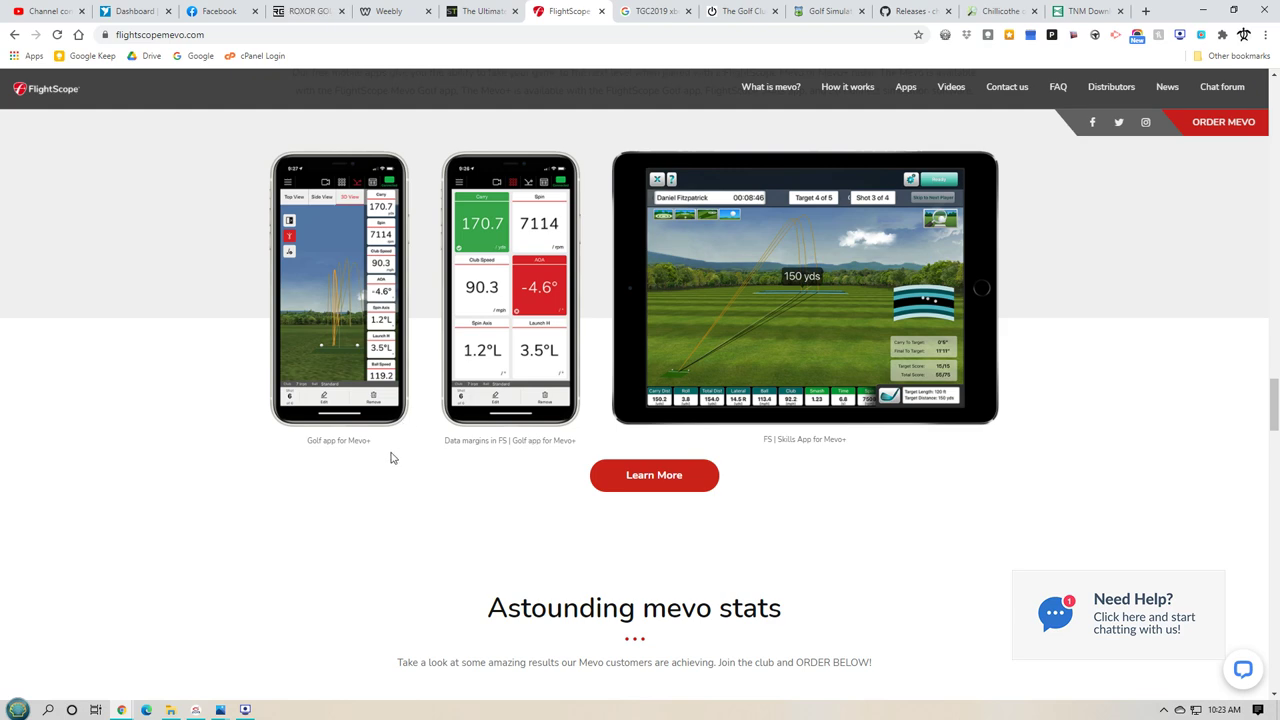
scroll(391, 457, up, 3)
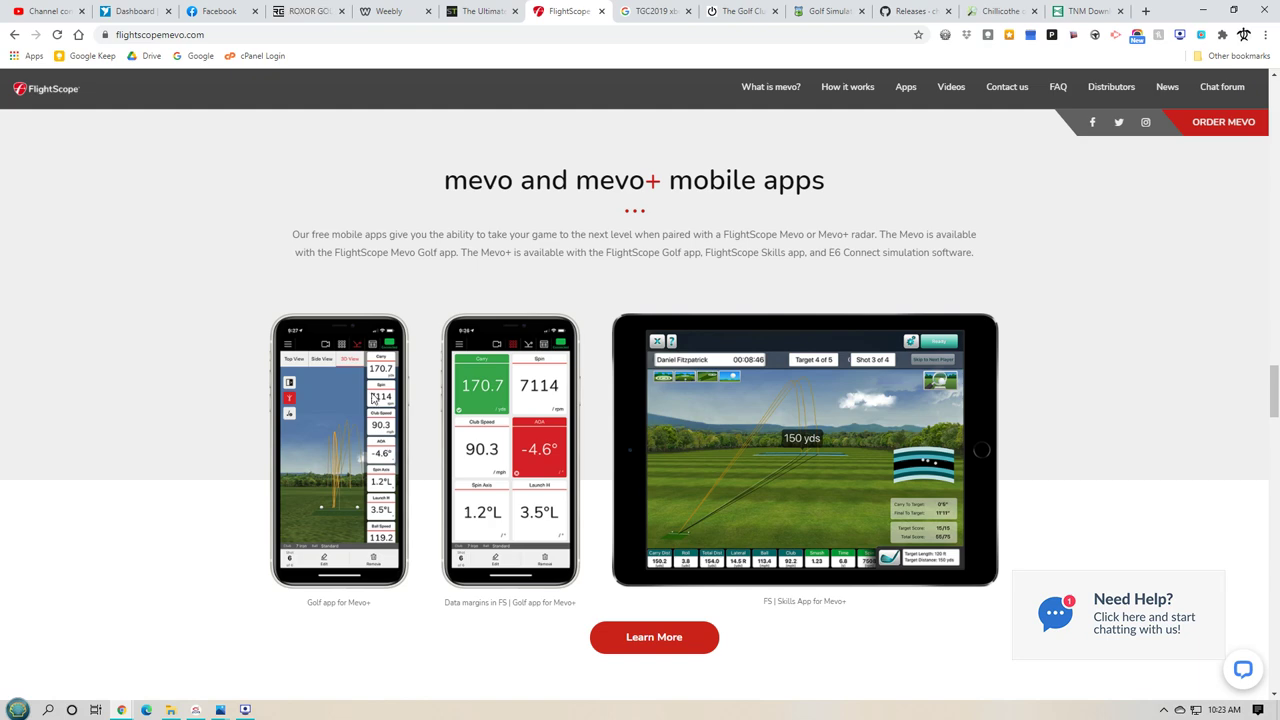
scroll(373, 398, up, 1)
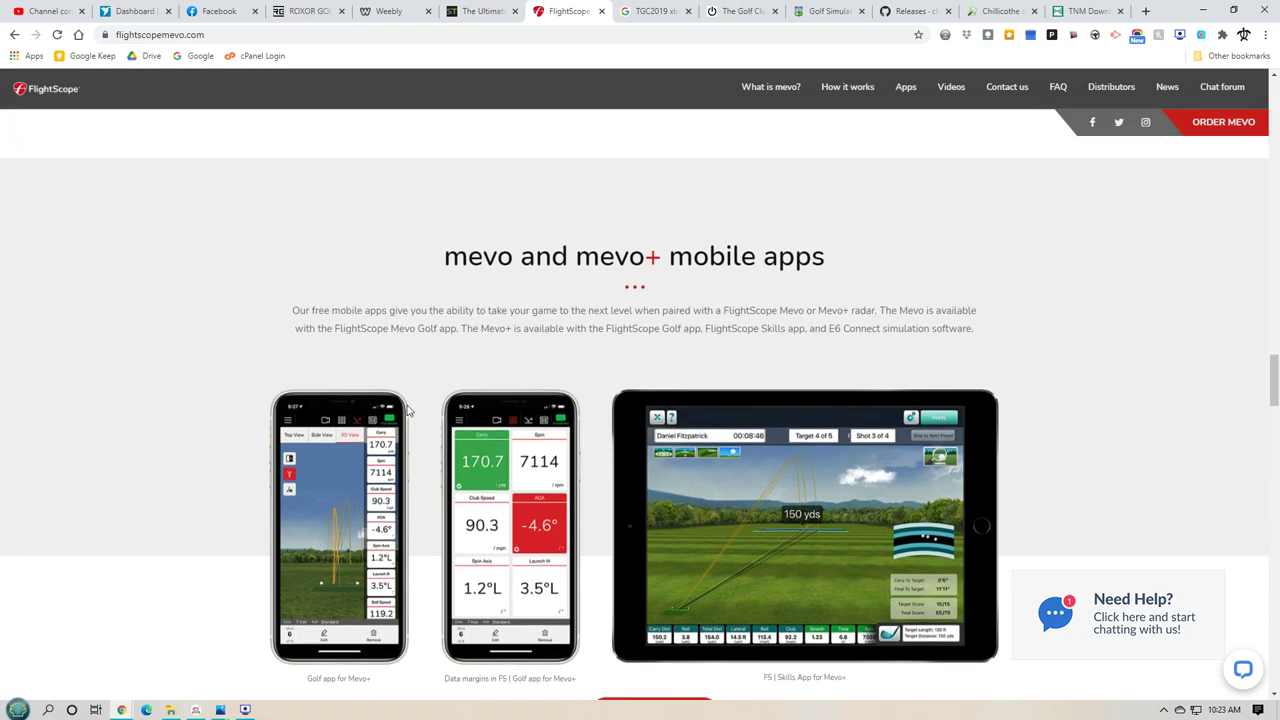
scroll(409, 397, up, 4)
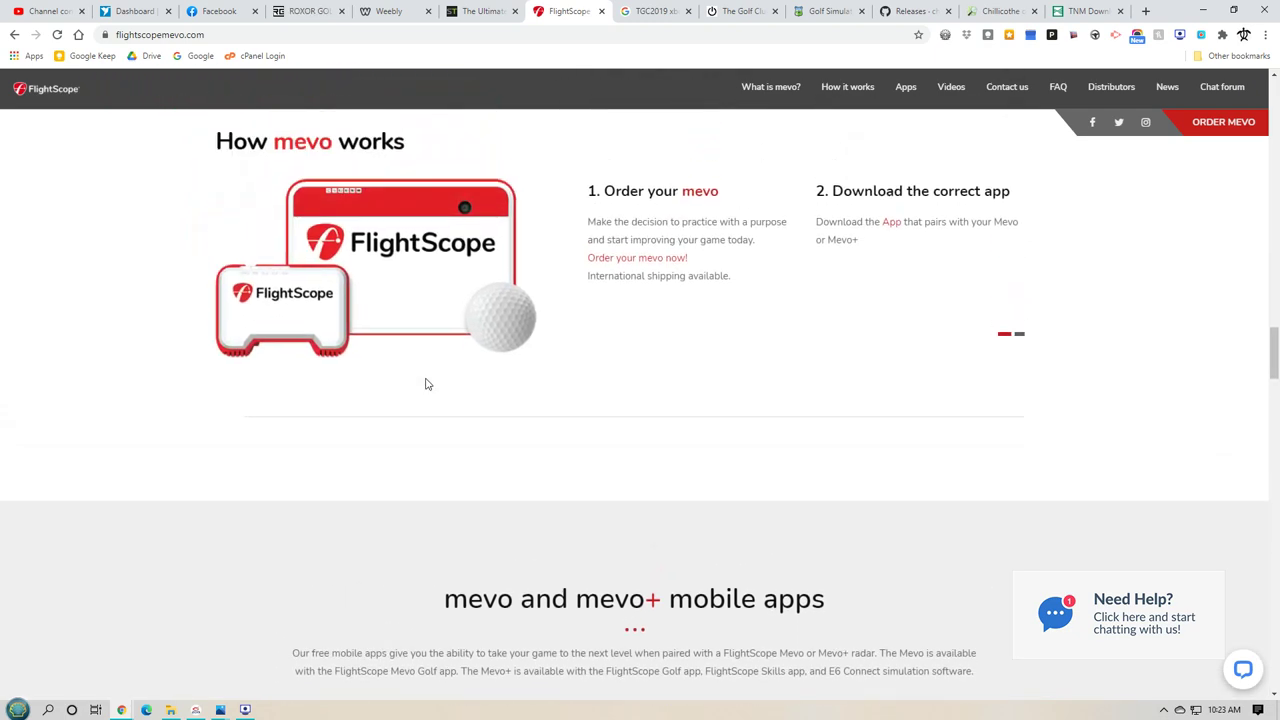
scroll(425, 384, up, 2)
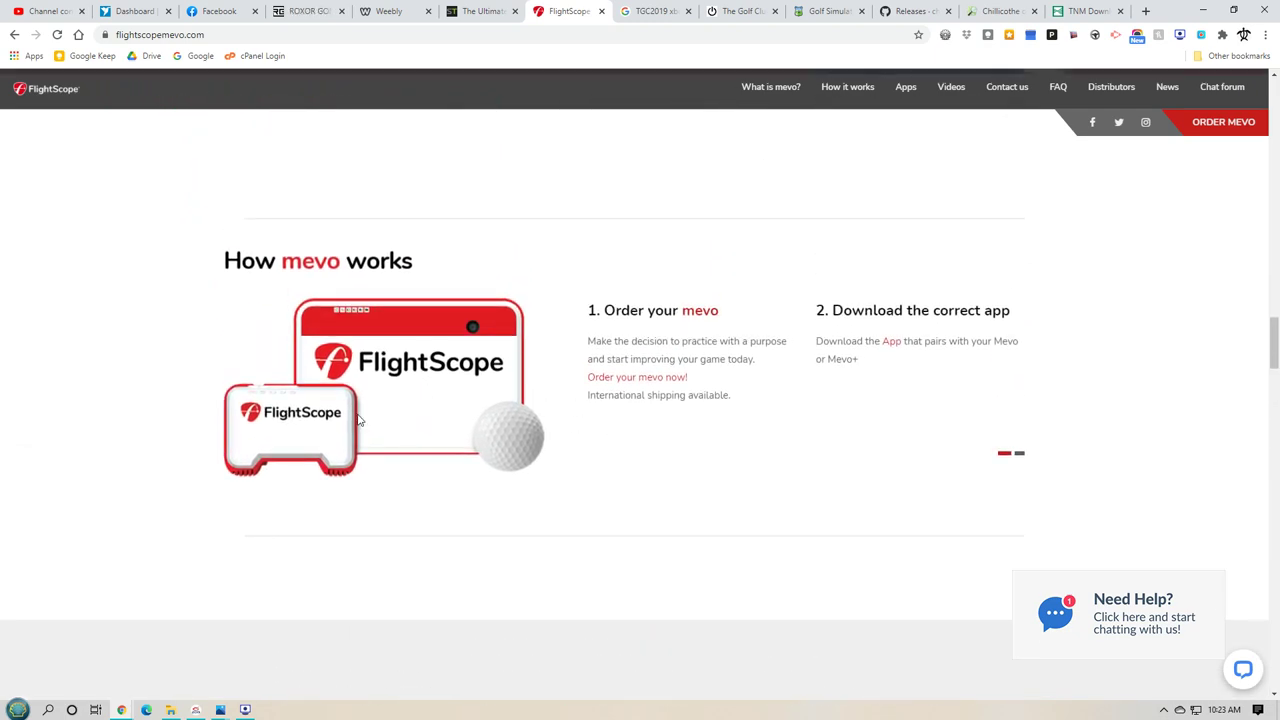
scroll(361, 423, up, 1)
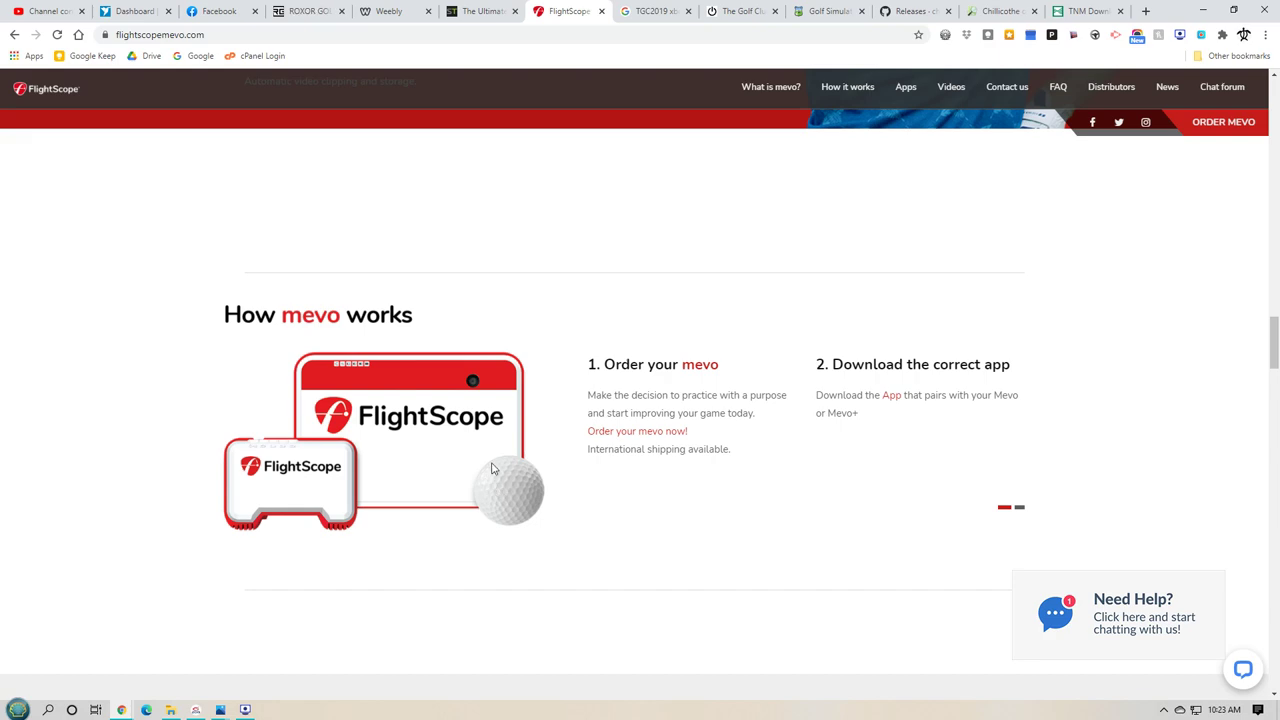
scroll(491, 469, up, 3)
scroll(491, 469, up, 4)
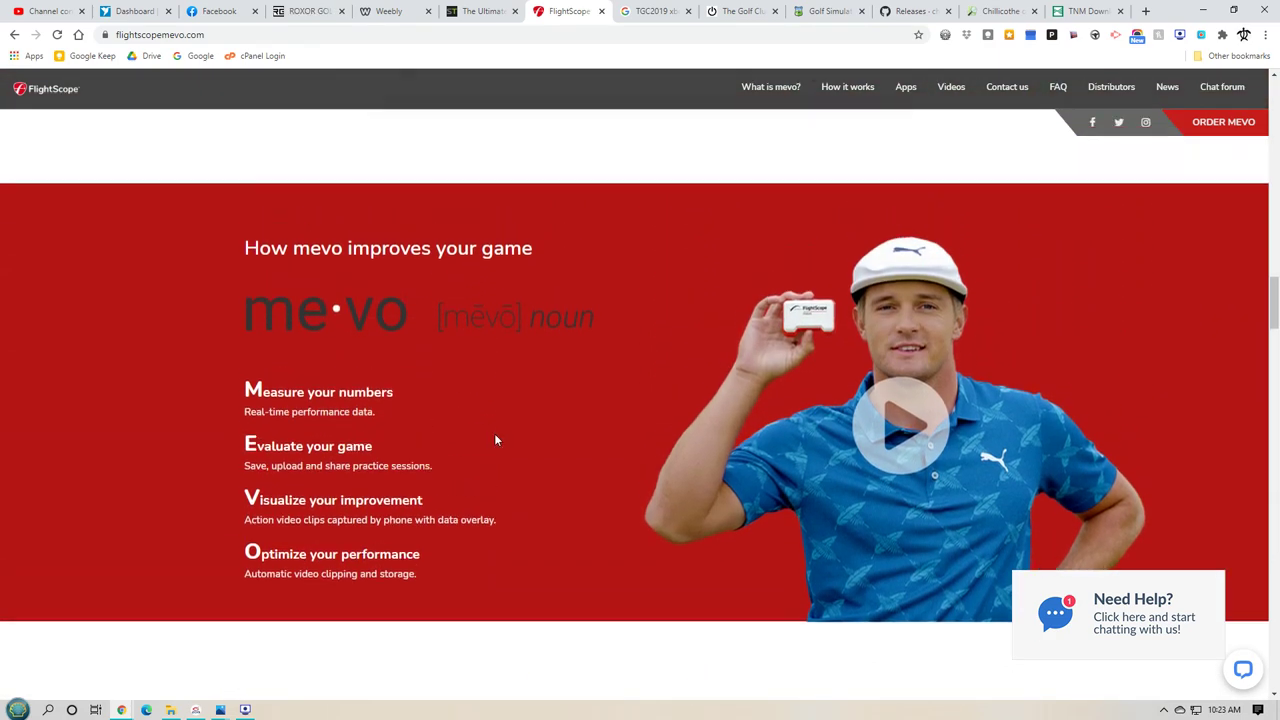
Scroll up through the data parameters table to The Mevo range of products heading.
scroll(477, 368, up, 3)
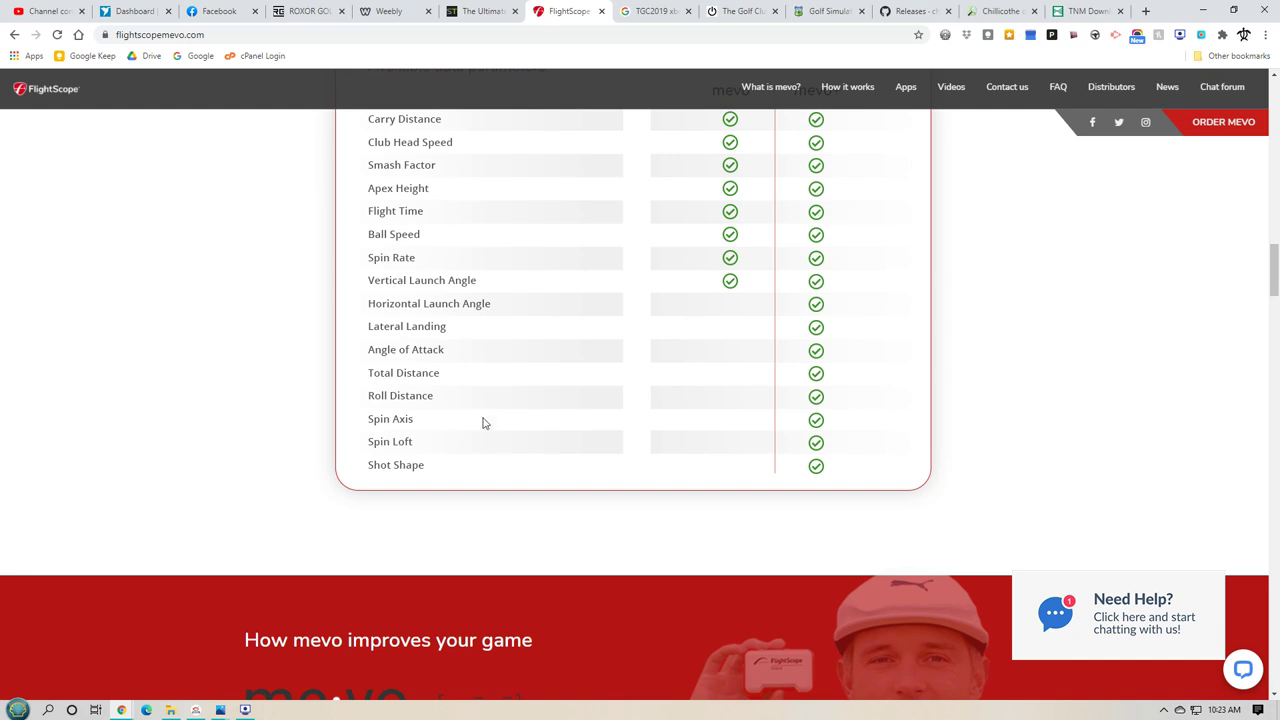
scroll(513, 326, up, 1)
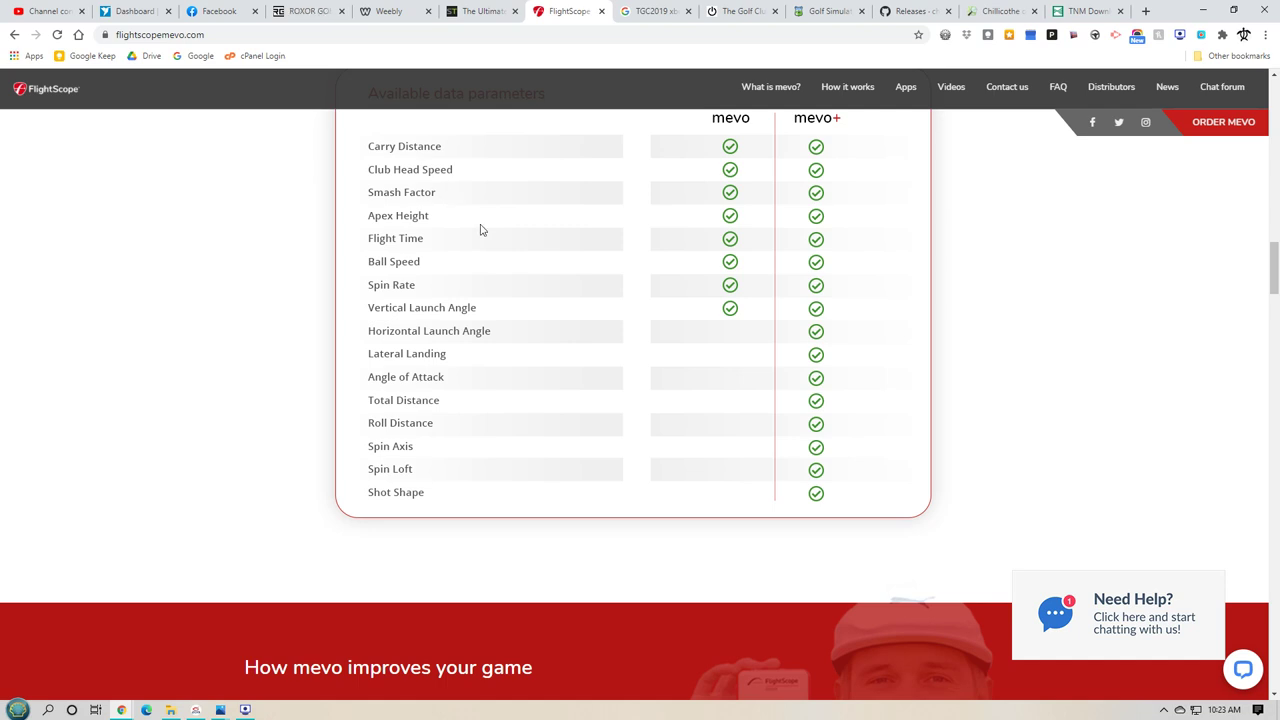
scroll(507, 335, up, 1)
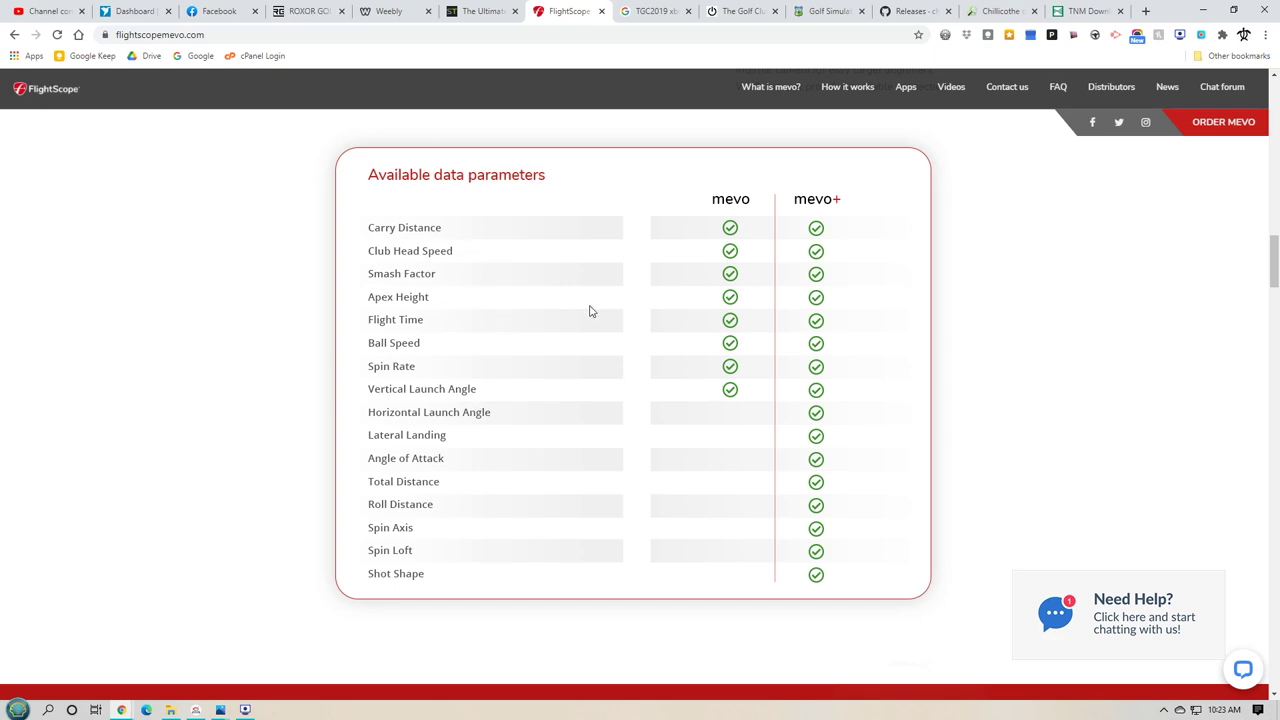
scroll(591, 300, up, 3)
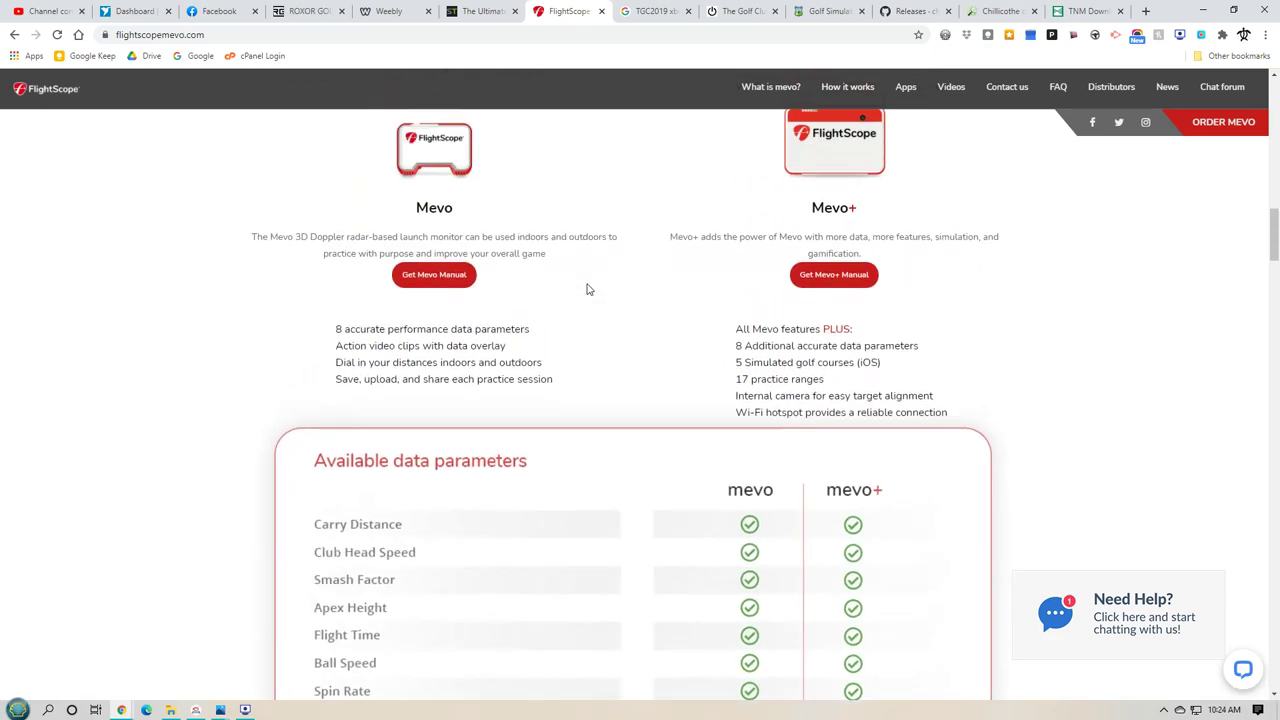
scroll(588, 287, up, 2)
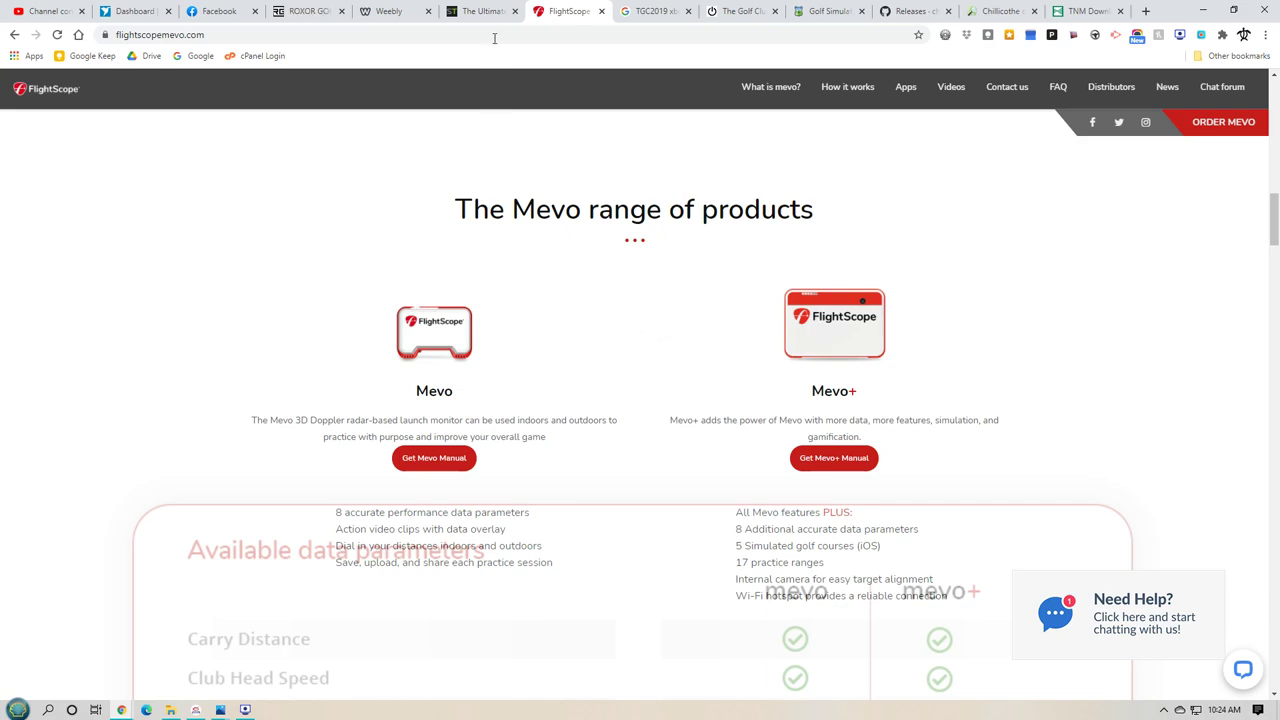
click(483, 11)
Browse SkyTrak's Launch Monitor page and open The Golf Club 2019 simulation plan page.
click(461, 92)
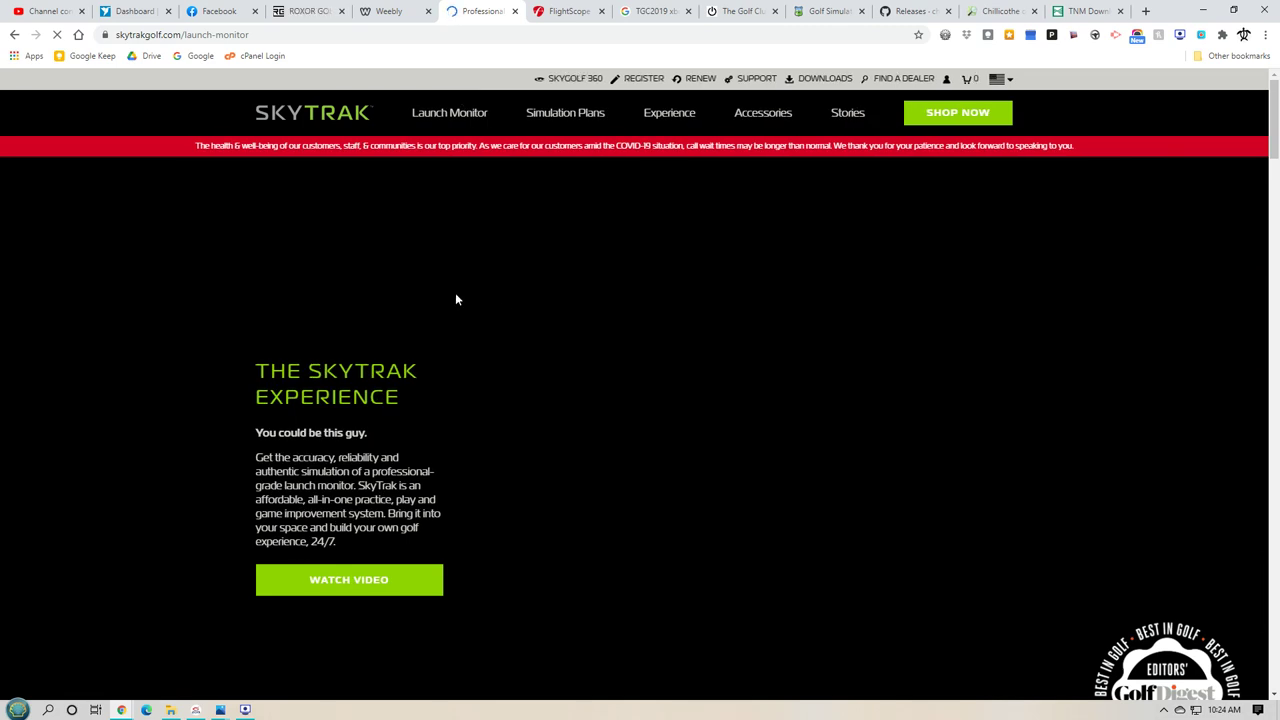
scroll(484, 402, down, 2)
scroll(488, 395, down, 2)
scroll(637, 394, up, 1)
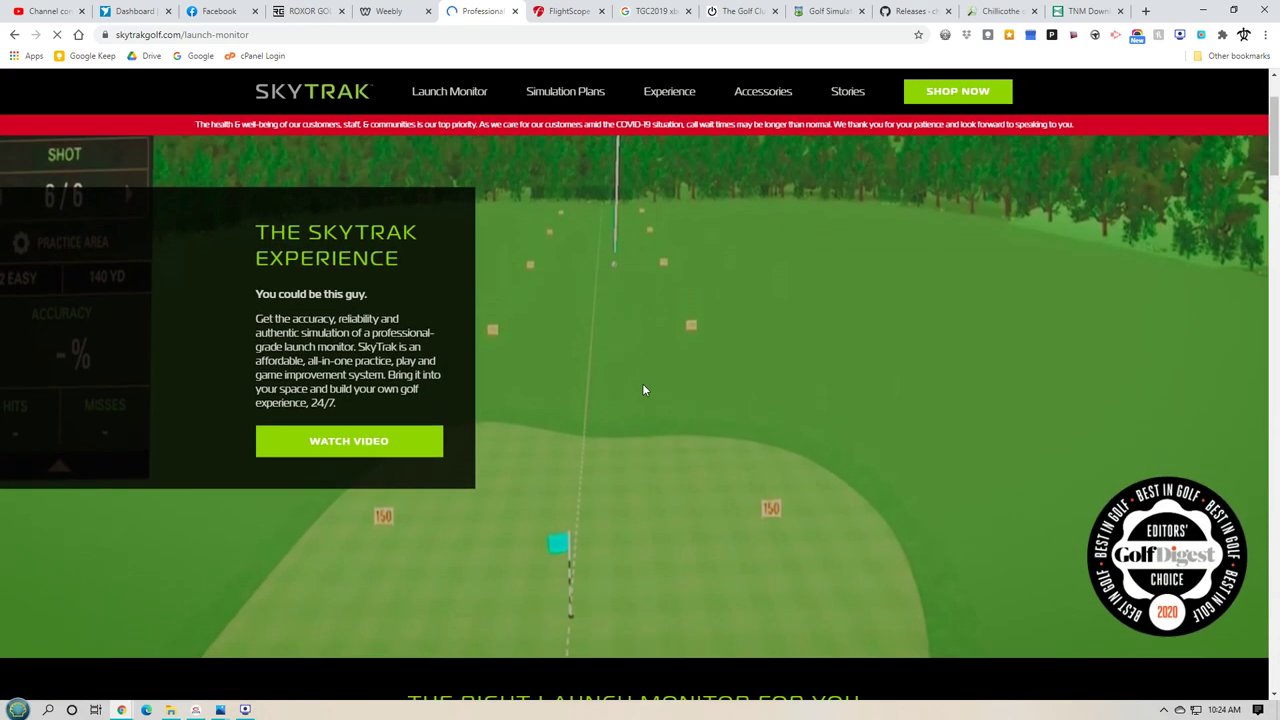
mouse_move(580, 94)
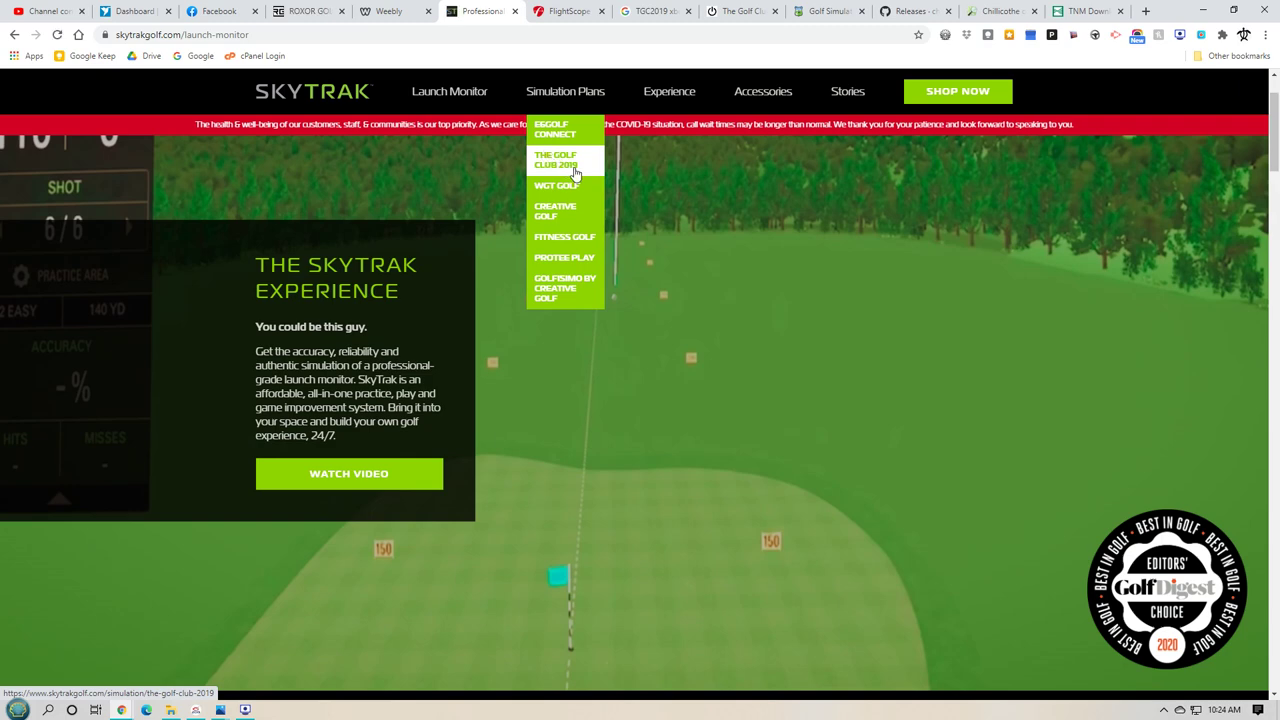
click(571, 168)
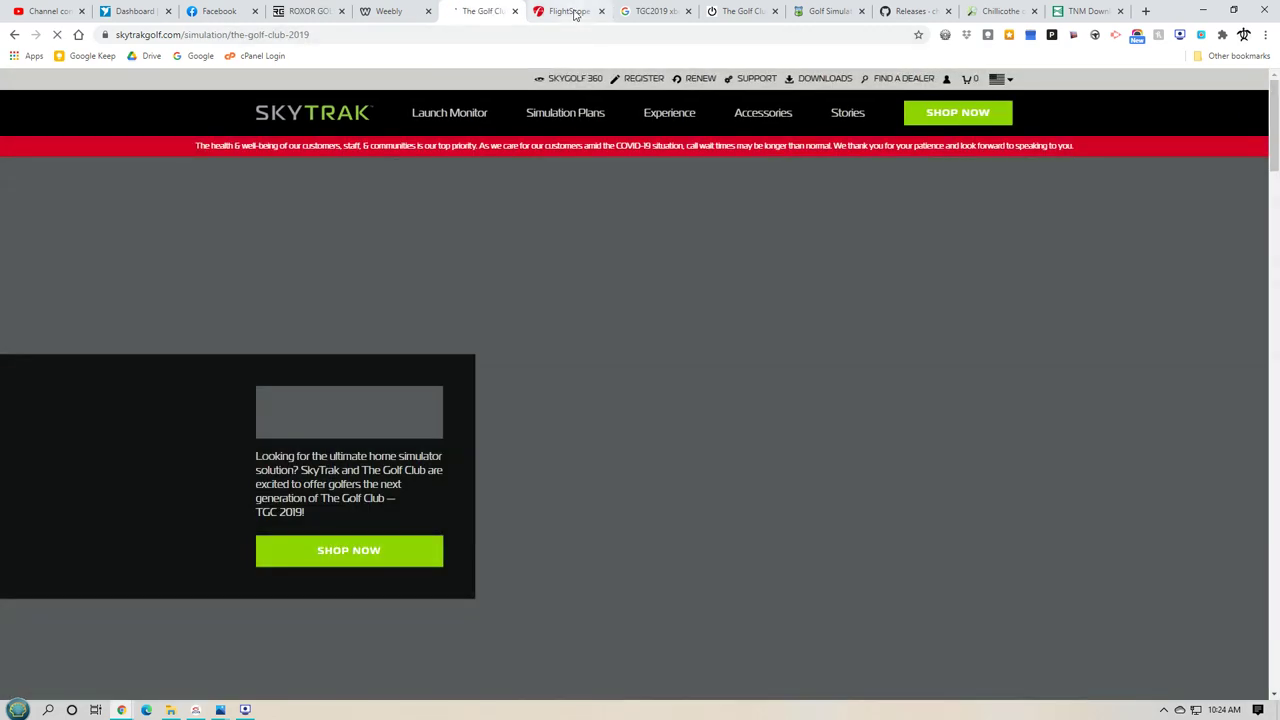
click(572, 10)
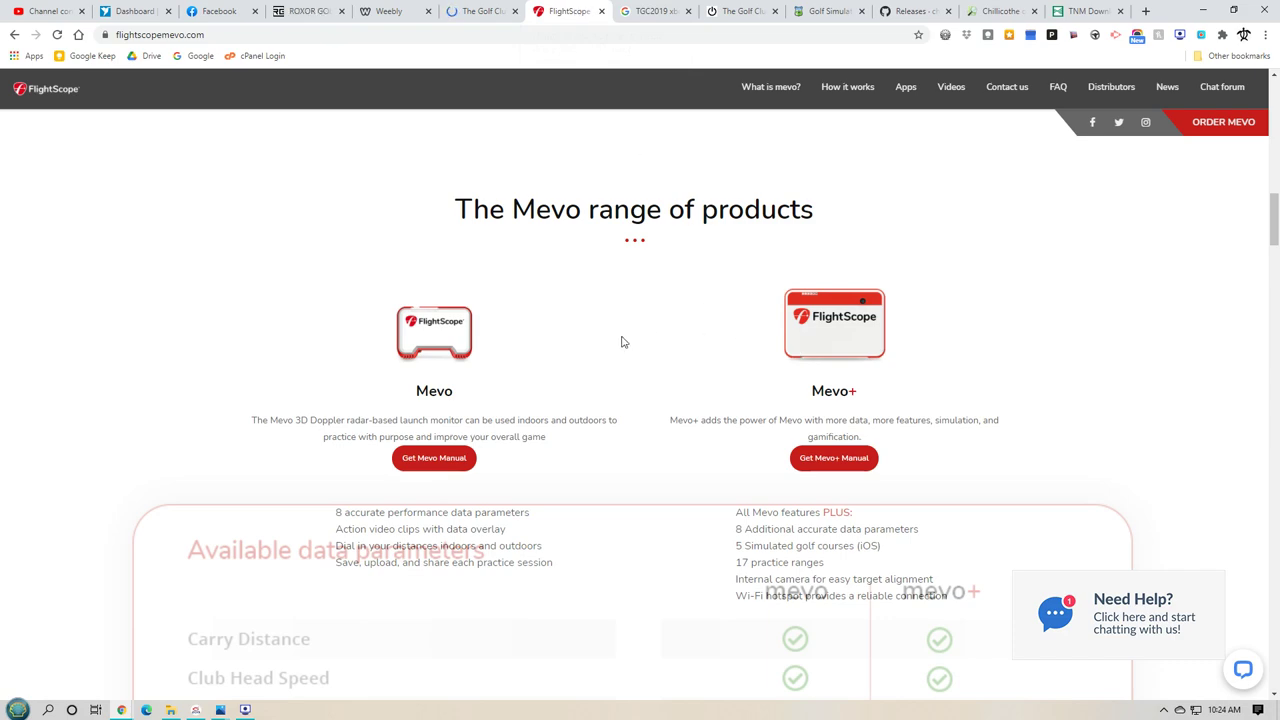
Highlight the Mevo+ line about its included simulated golf courses.
scroll(690, 386, down, 1)
scroll(700, 390, down, 1)
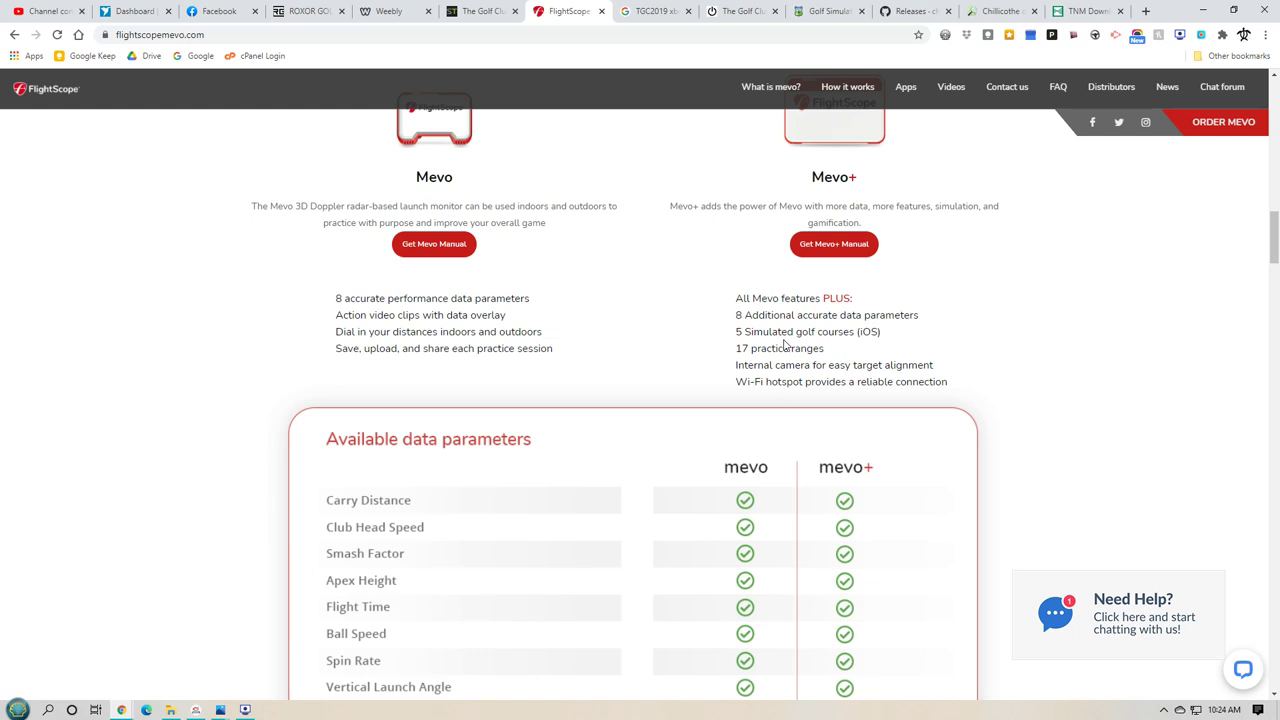
drag(884, 336, 733, 343)
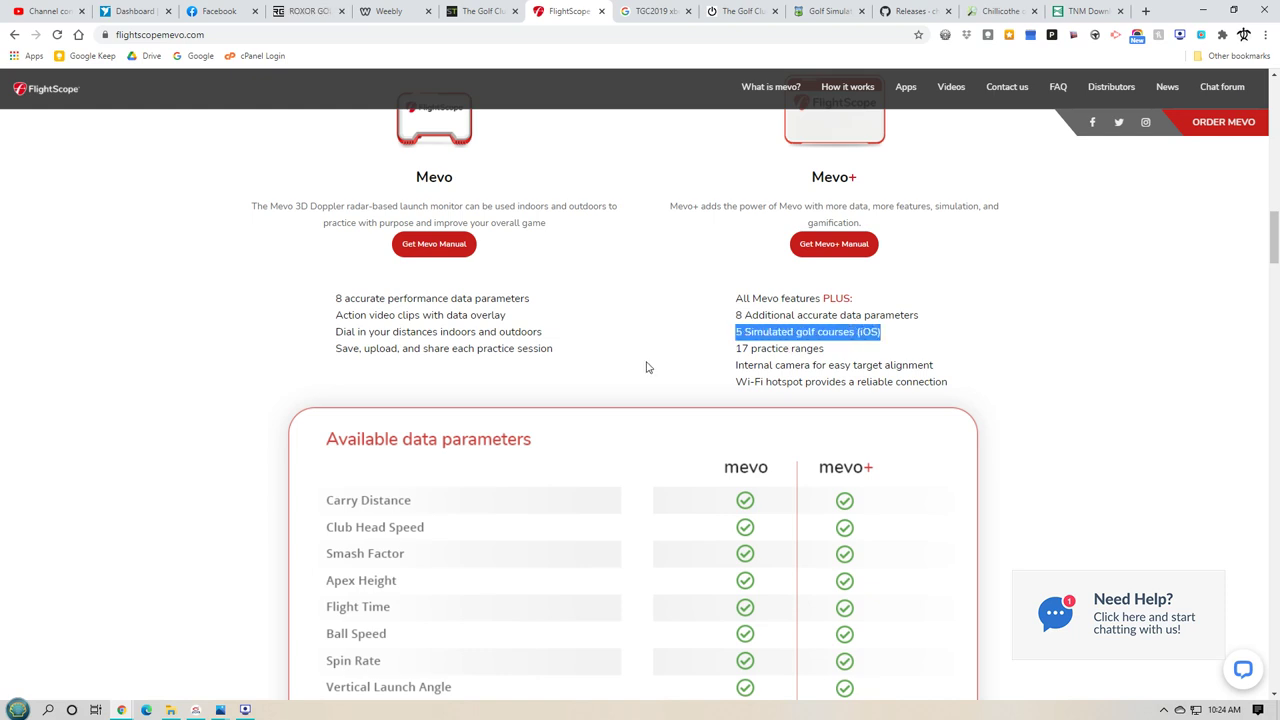
Scroll up to the What is mevo? section showing Simulation with 5 courses.
scroll(657, 363, up, 2)
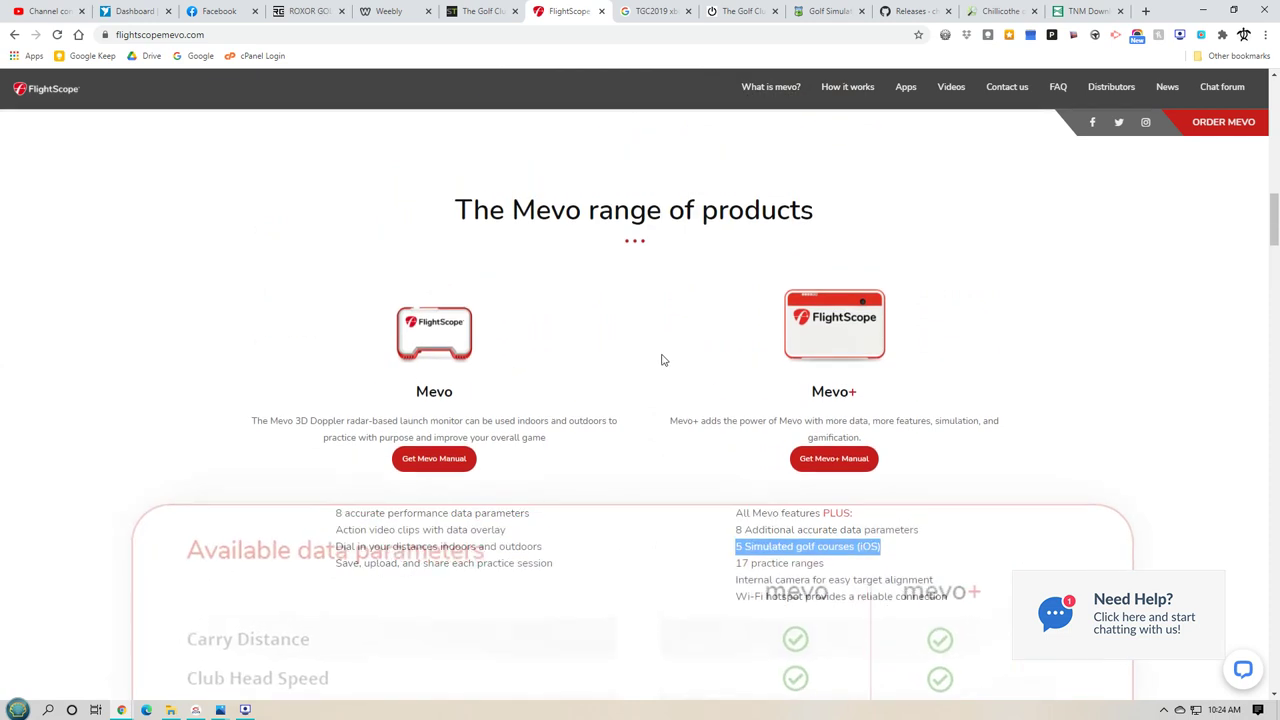
scroll(665, 355, up, 1)
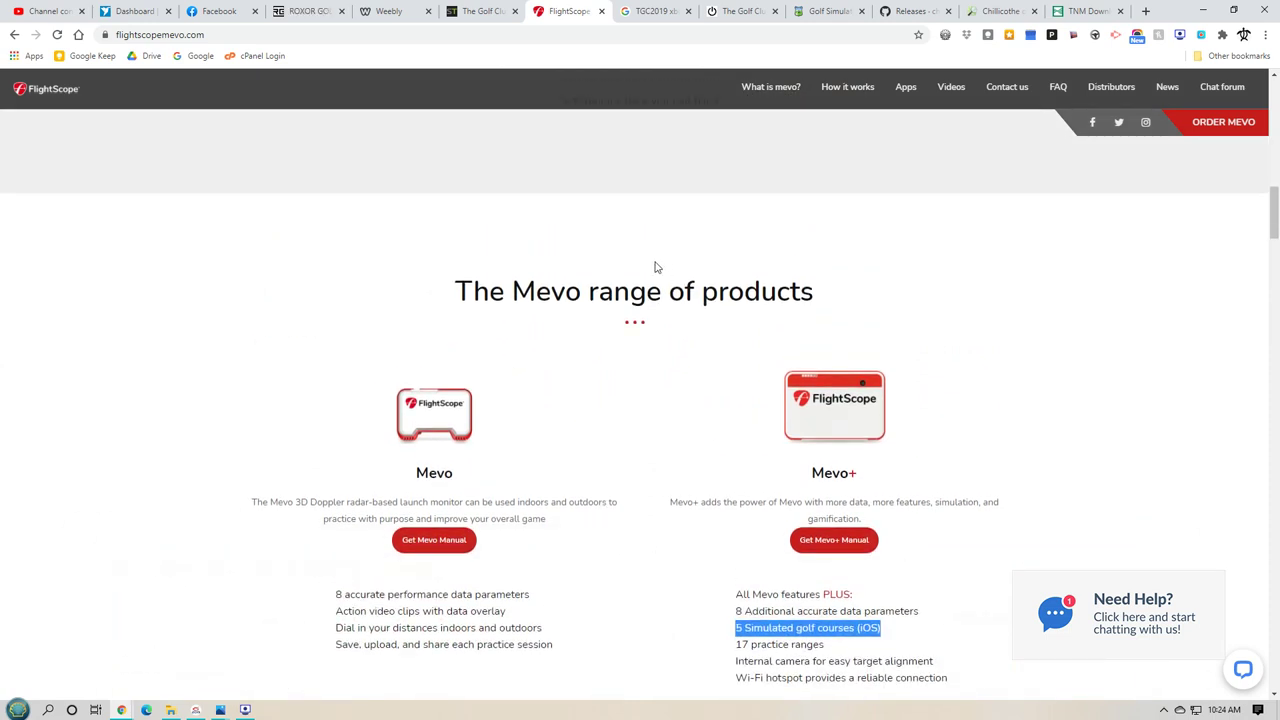
scroll(626, 271, up, 1)
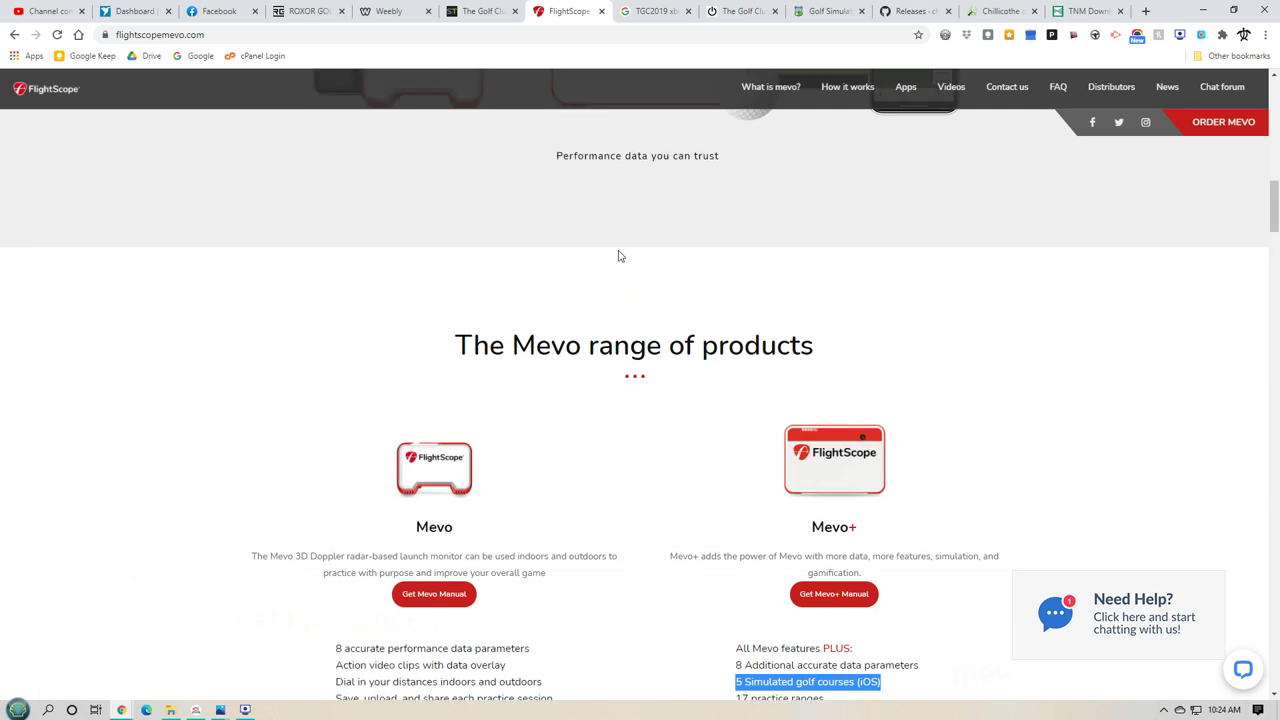
scroll(618, 263, up, 3)
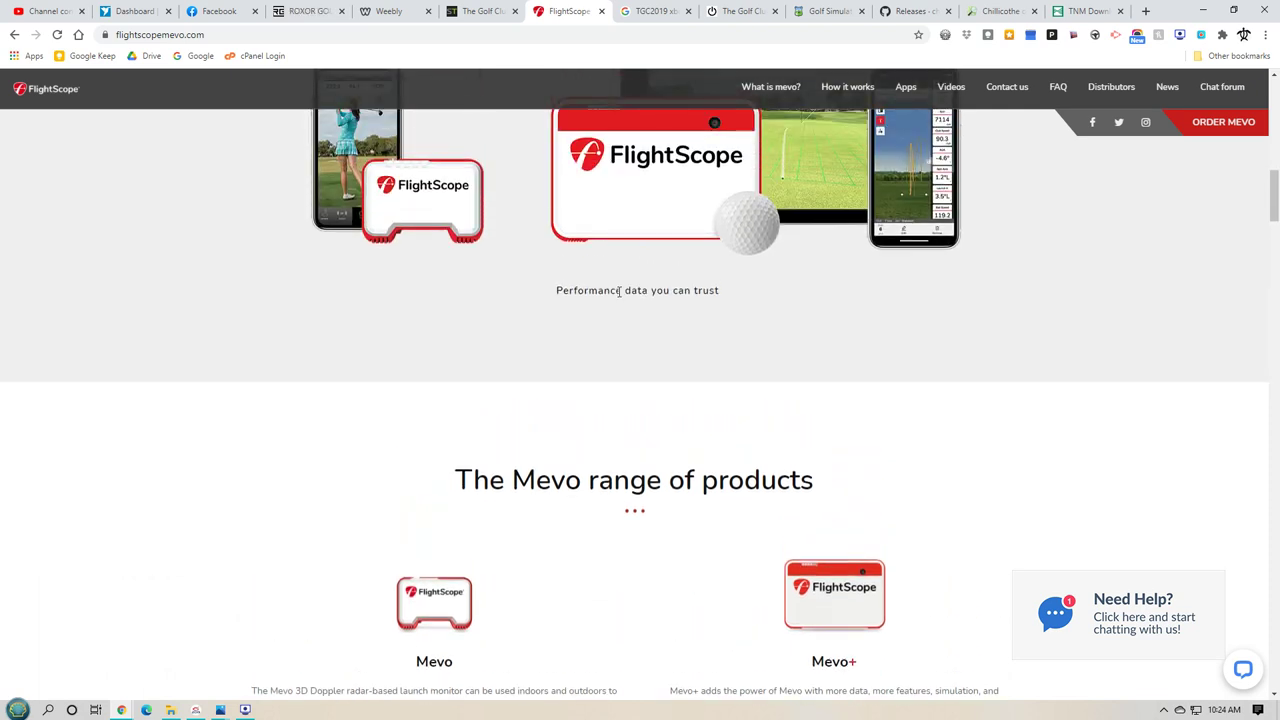
scroll(619, 291, up, 2)
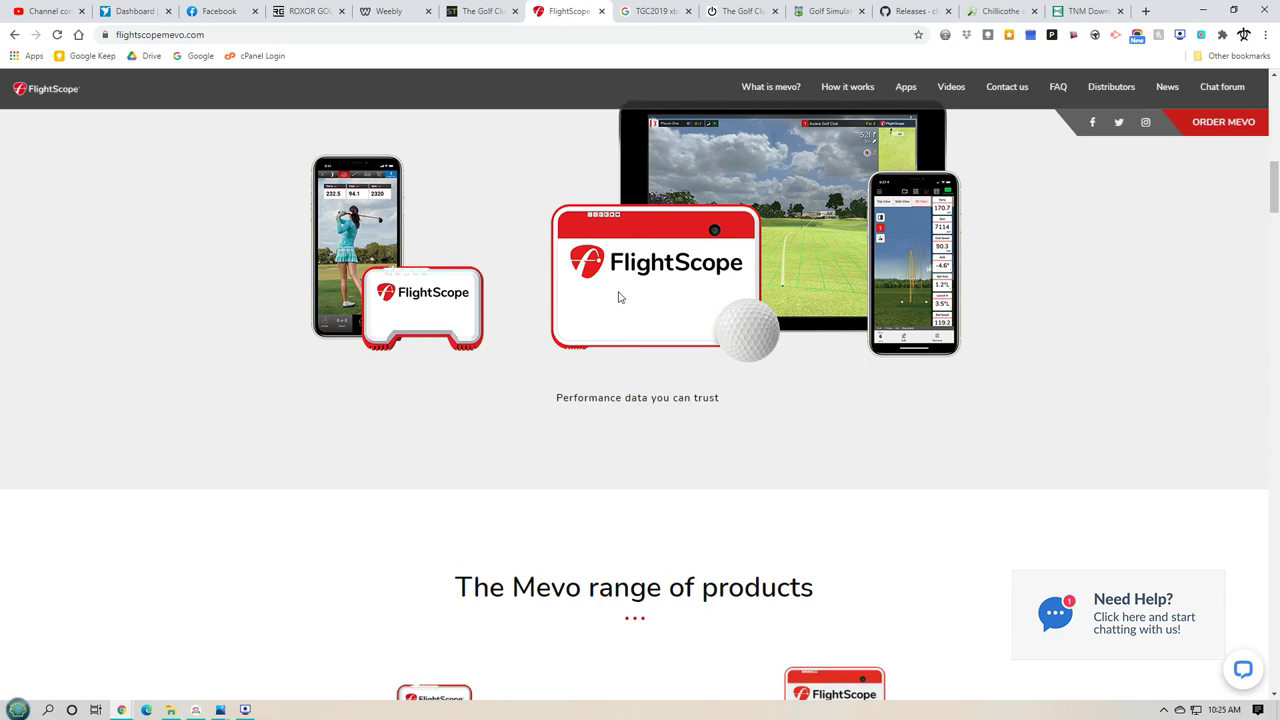
scroll(618, 297, up, 1)
scroll(617, 292, up, 3)
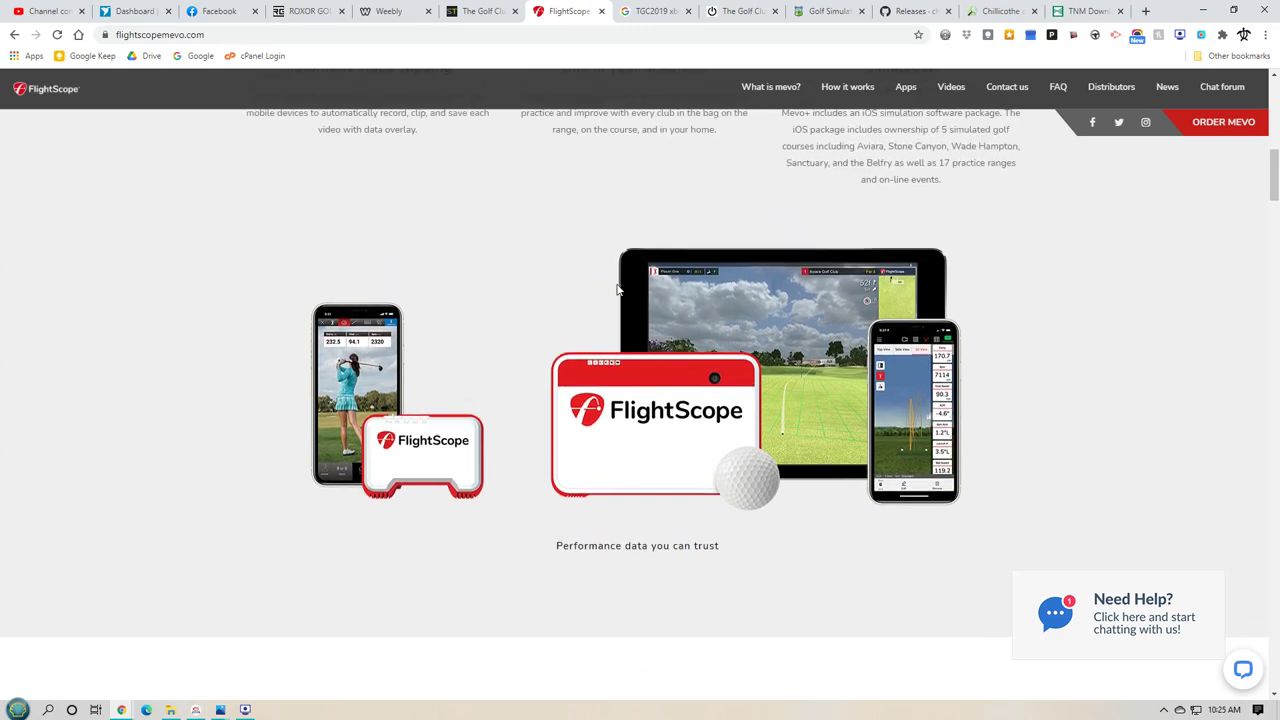
scroll(617, 290, up, 3)
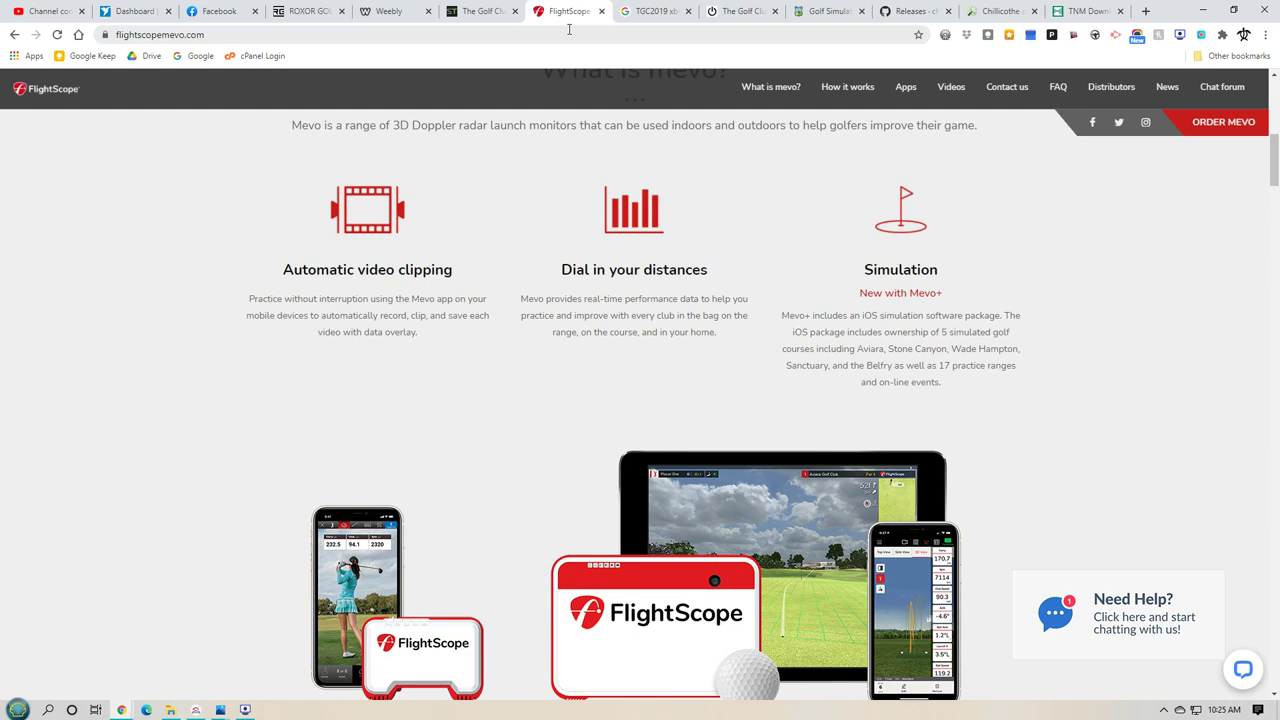
Return to the course filter menu and search course names for 'crazy'.
click(196, 709)
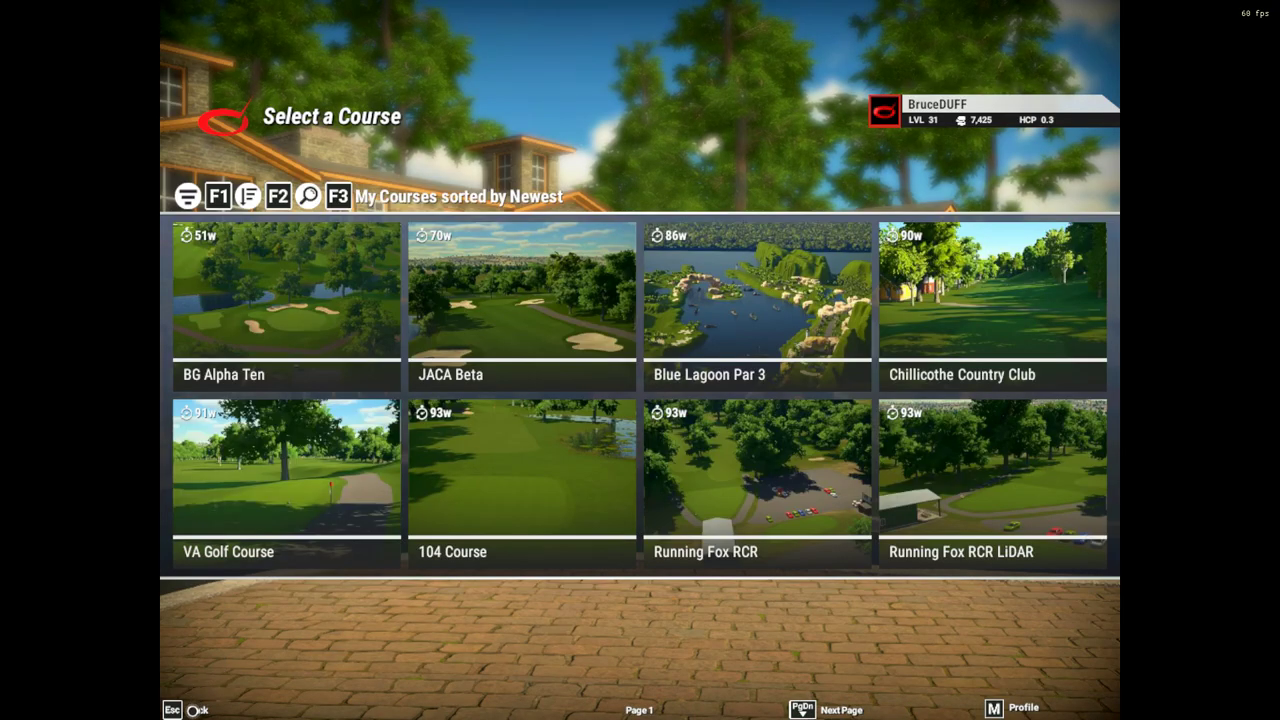
click(195, 709)
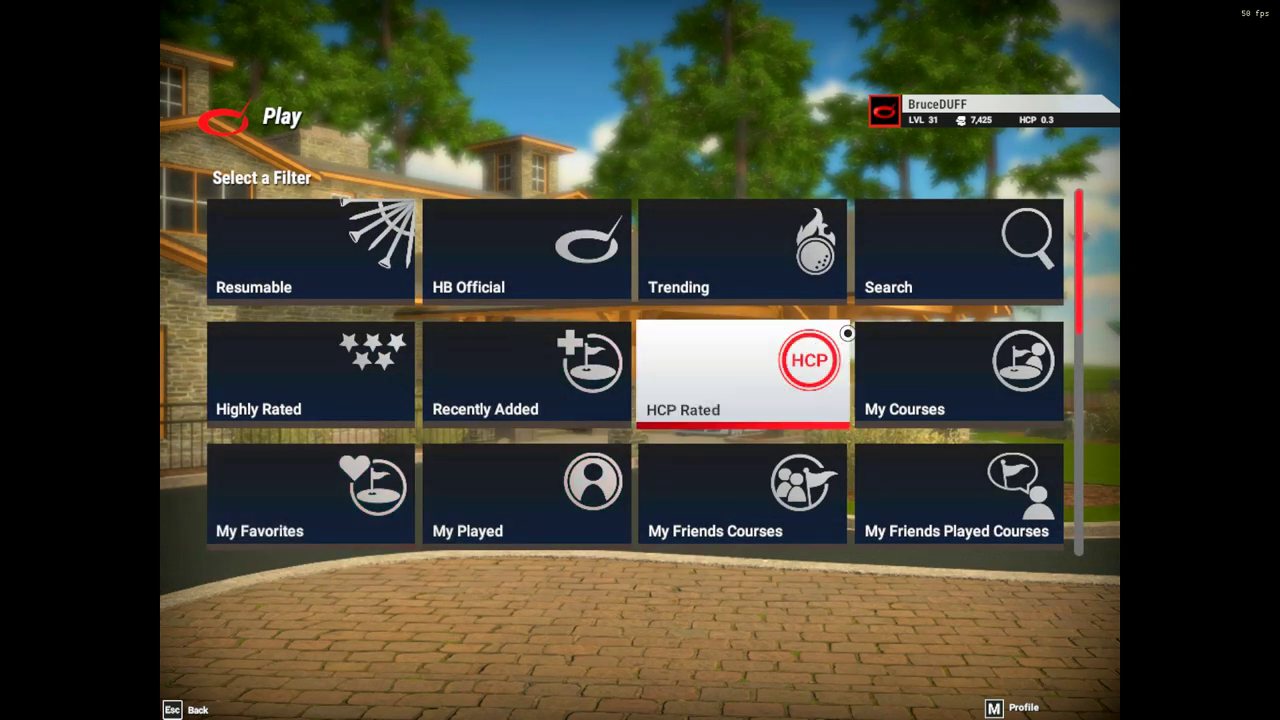
click(913, 274)
click(670, 362)
text(crazy)
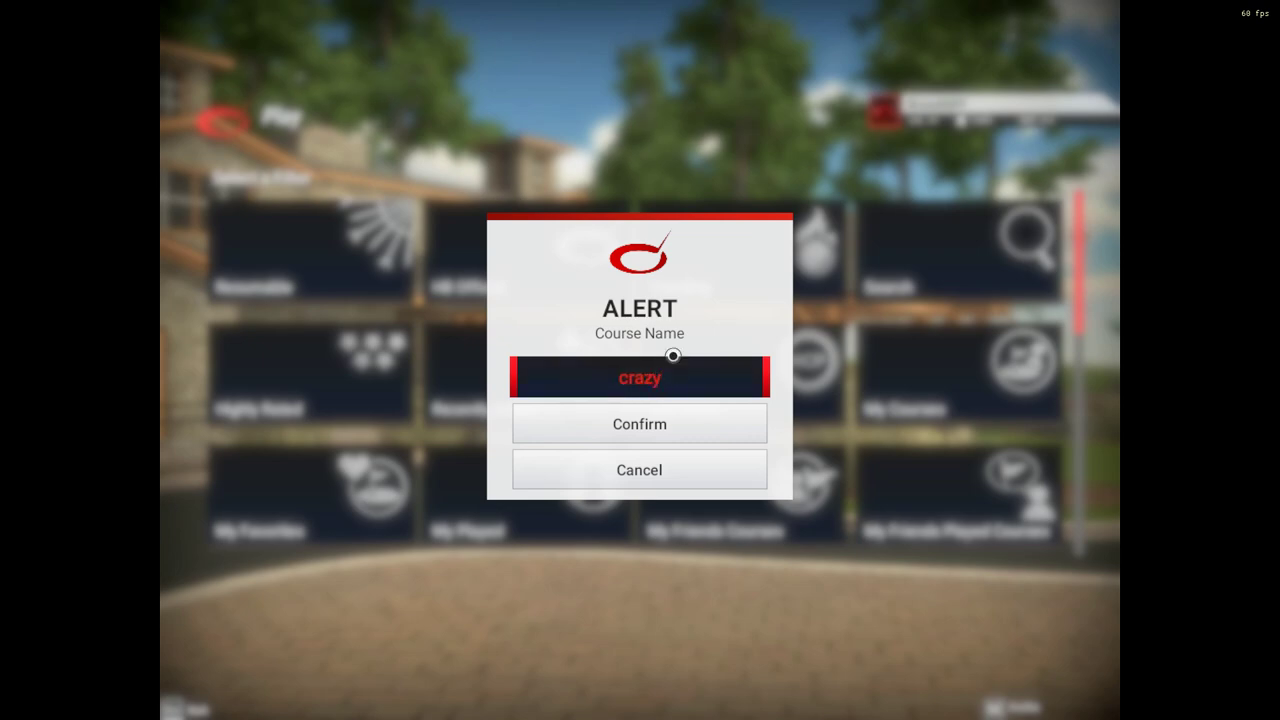
click(697, 410)
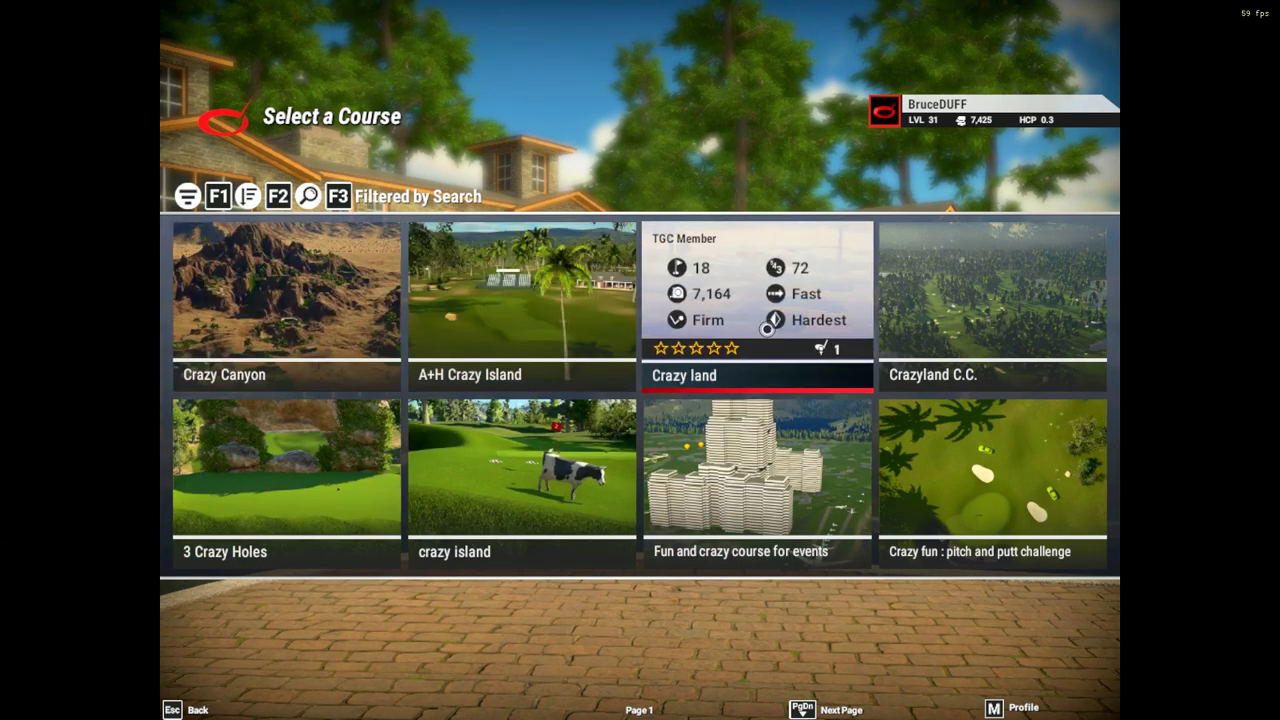
Choose D's Crazy City (par 67, 18 holes, 5,791 yards) from the second results page as the match course.
click(835, 709)
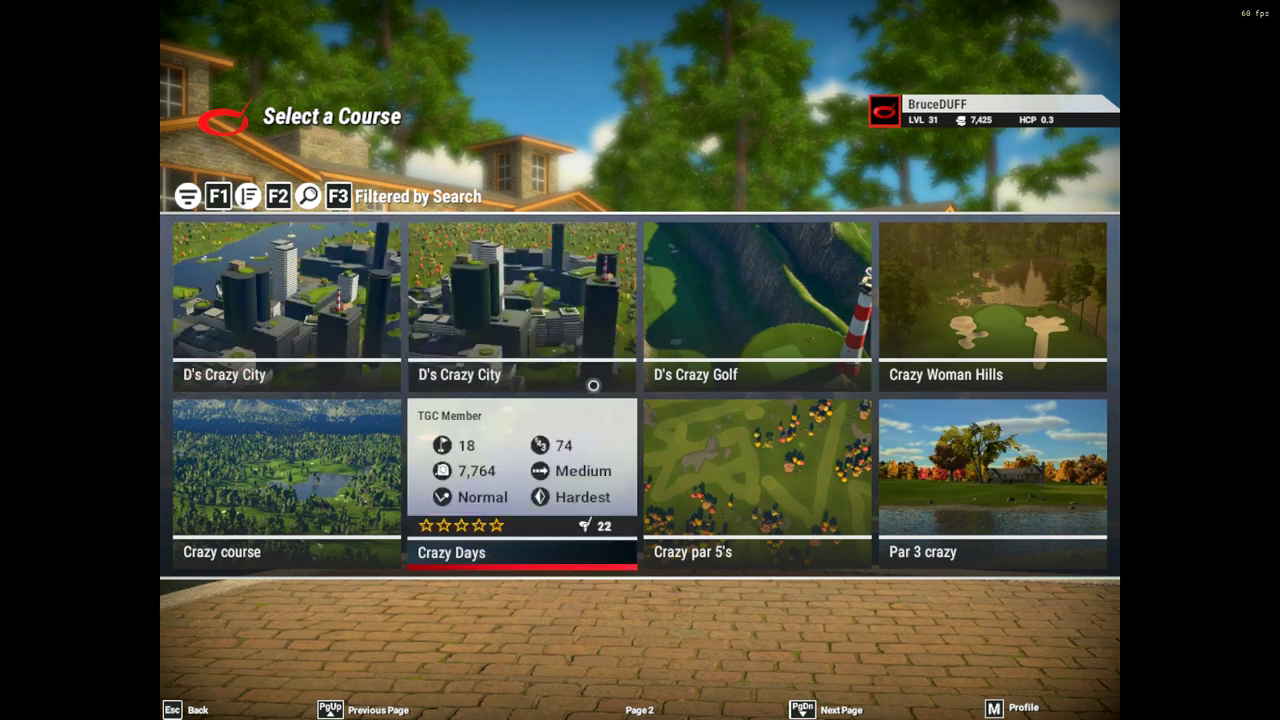
click(314, 305)
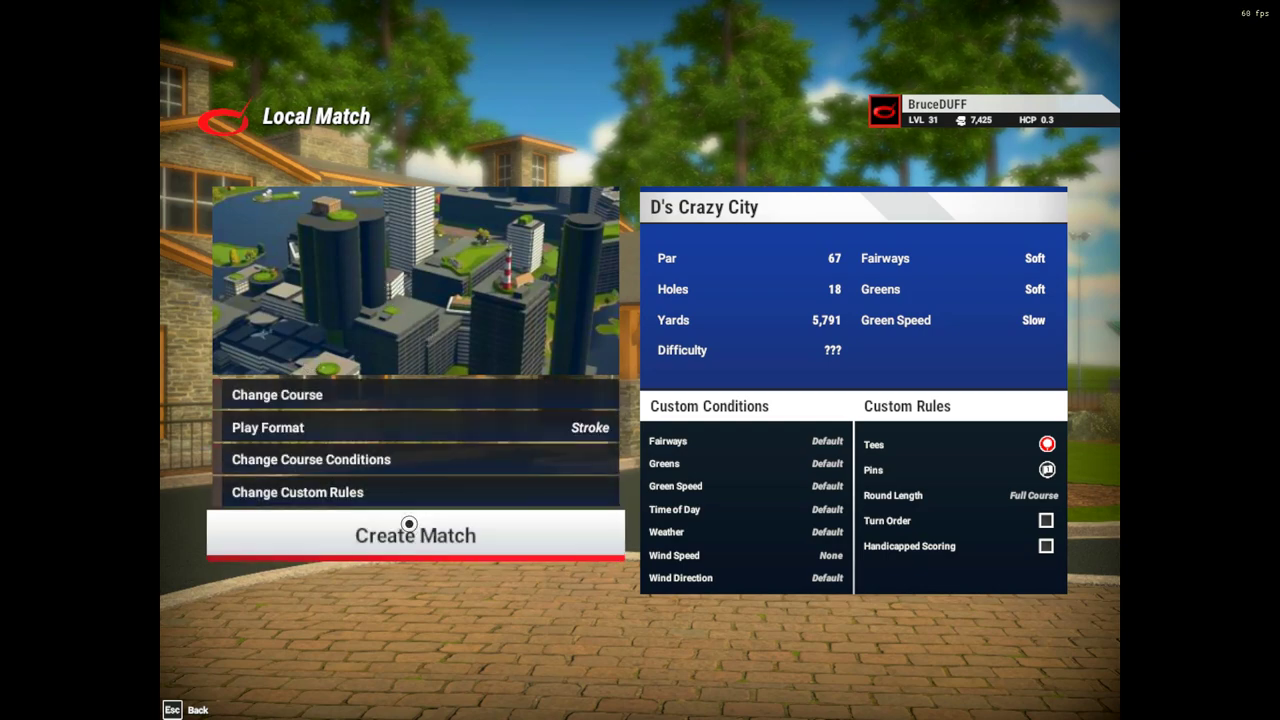
click(199, 710)
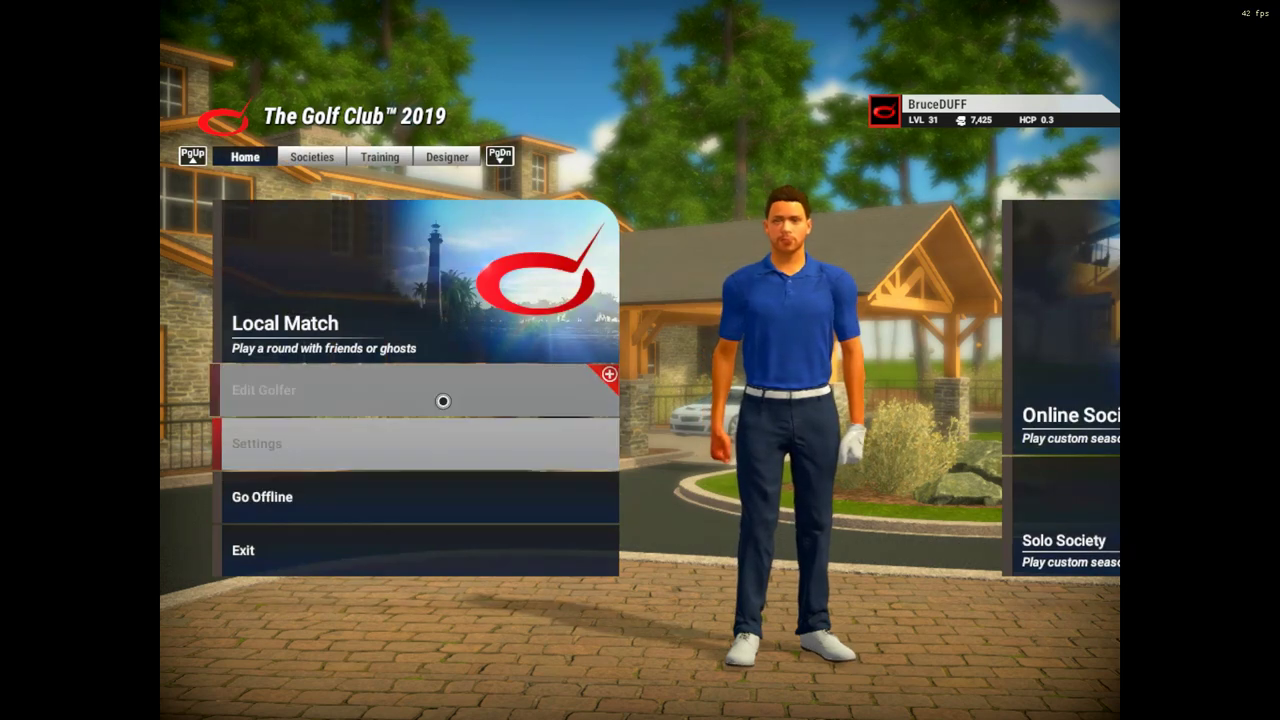
Start a Local Match and bring up its course picker to change the course.
click(418, 334)
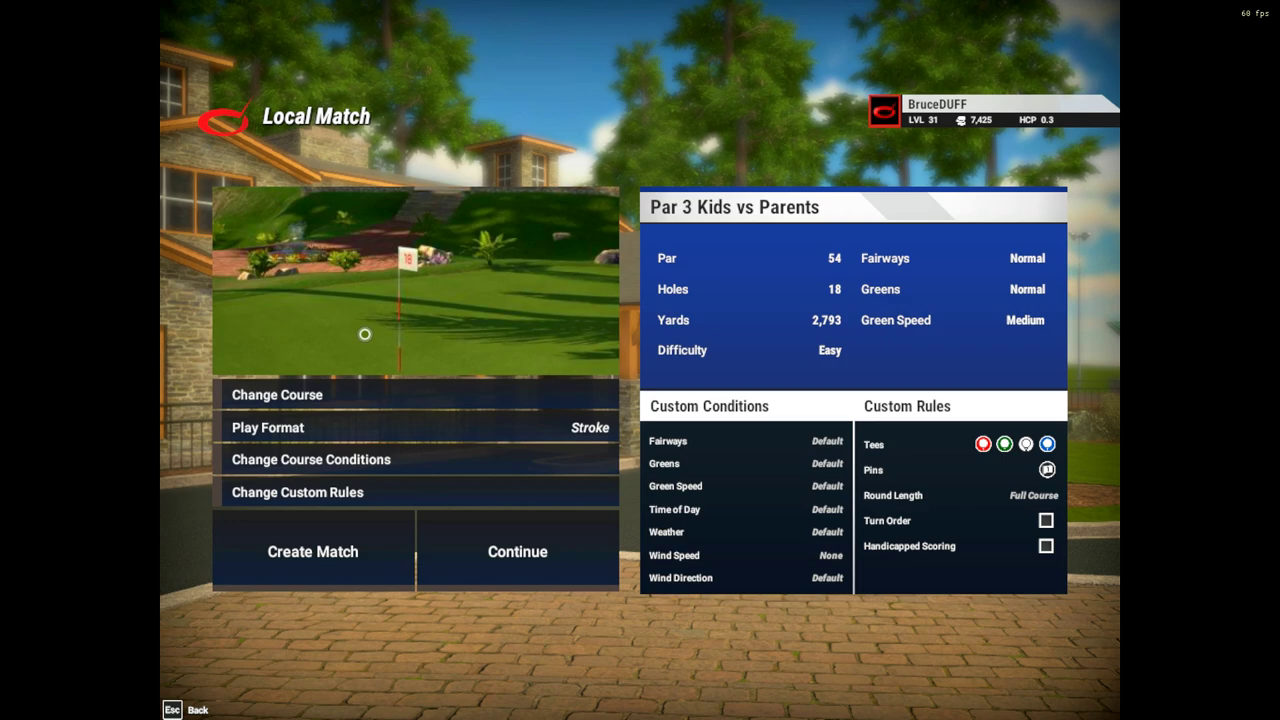
click(422, 395)
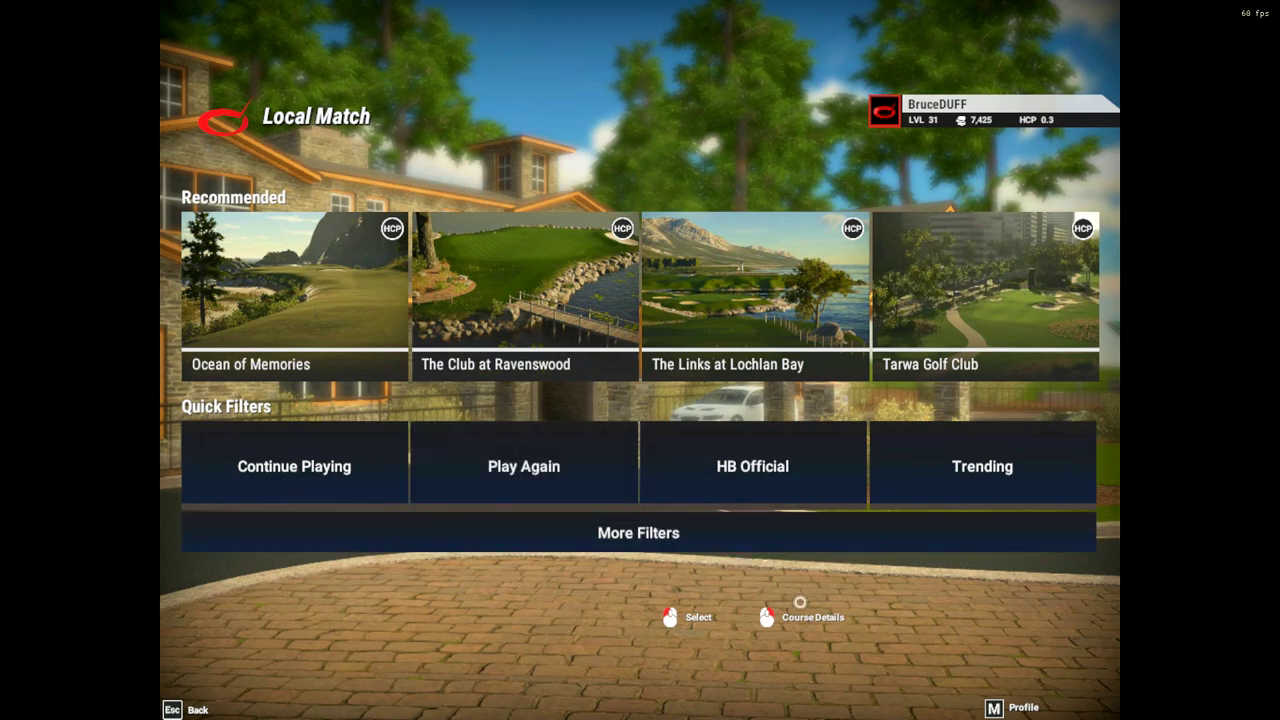
Show all course filters, cancel the course-name search unused, then bring up the Chrome windows.
click(809, 514)
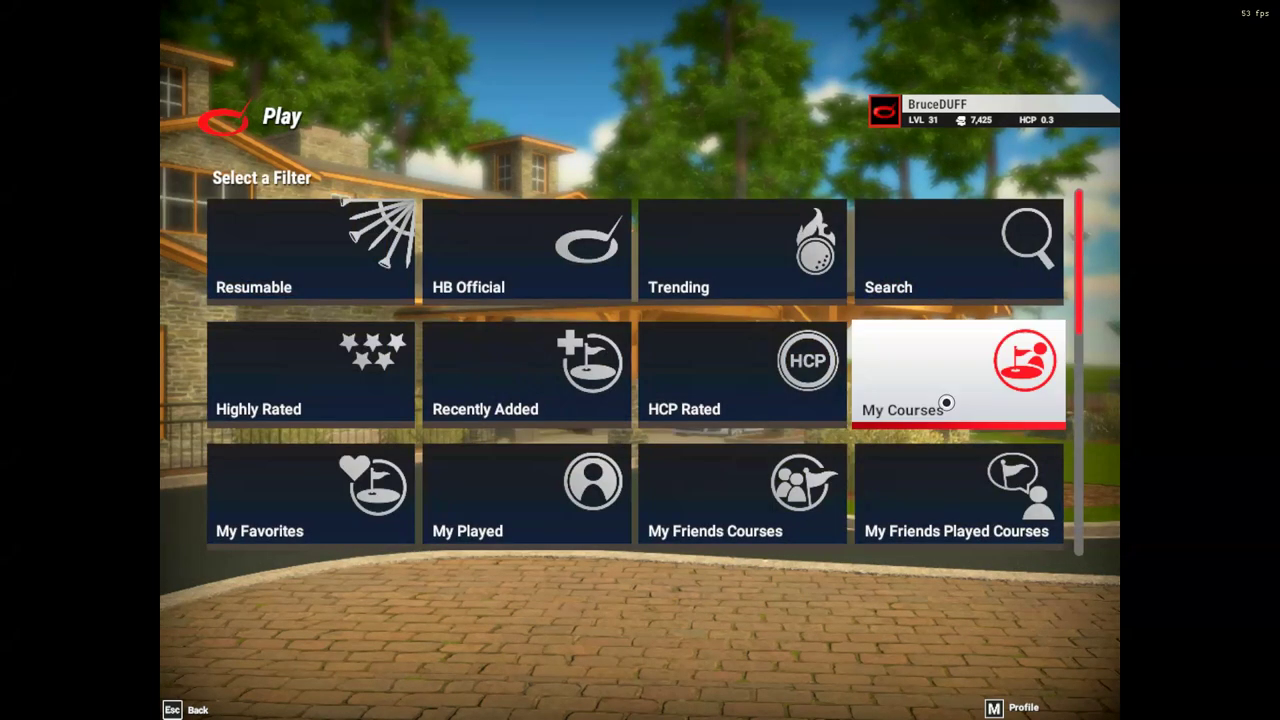
click(931, 268)
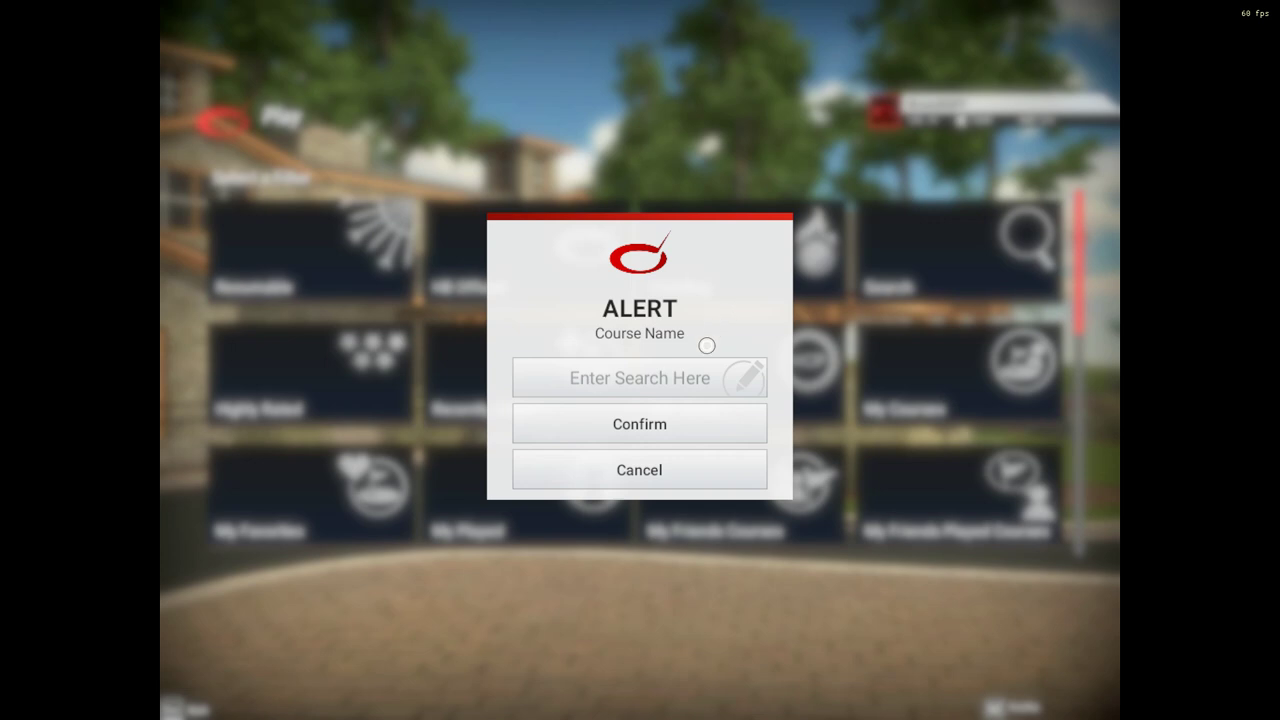
click(691, 376)
click(687, 469)
key(super)
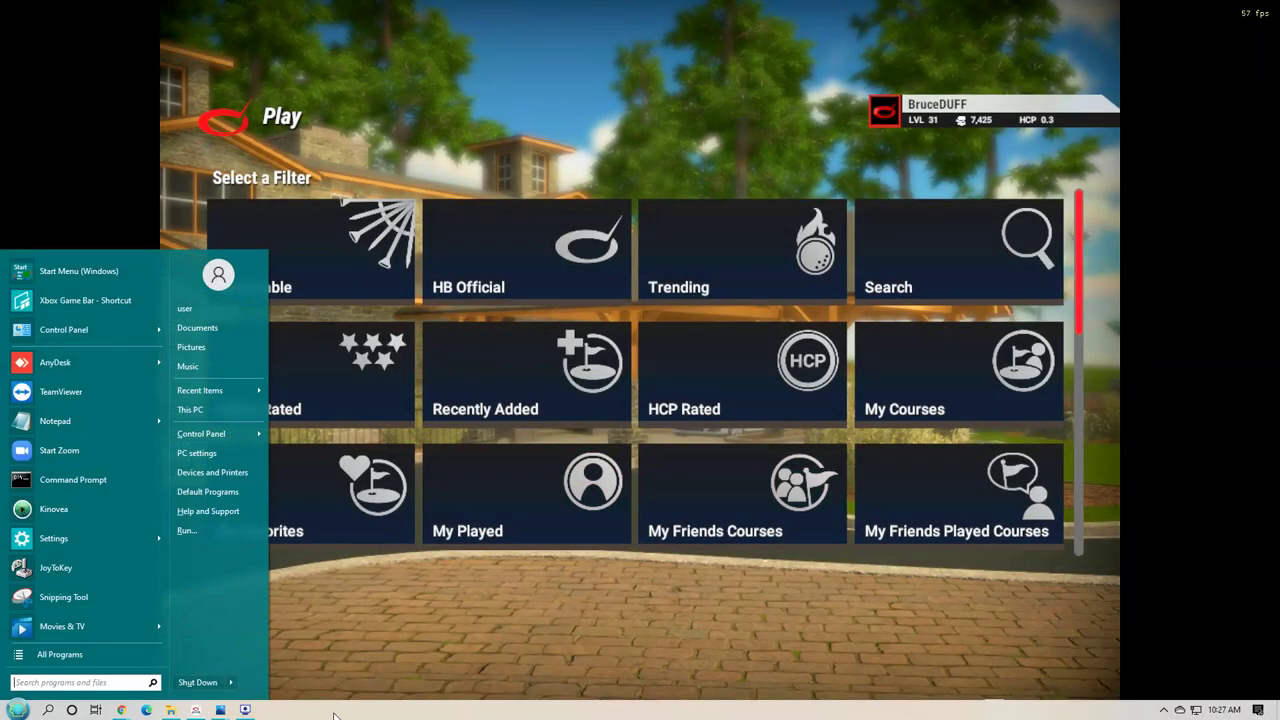
click(121, 710)
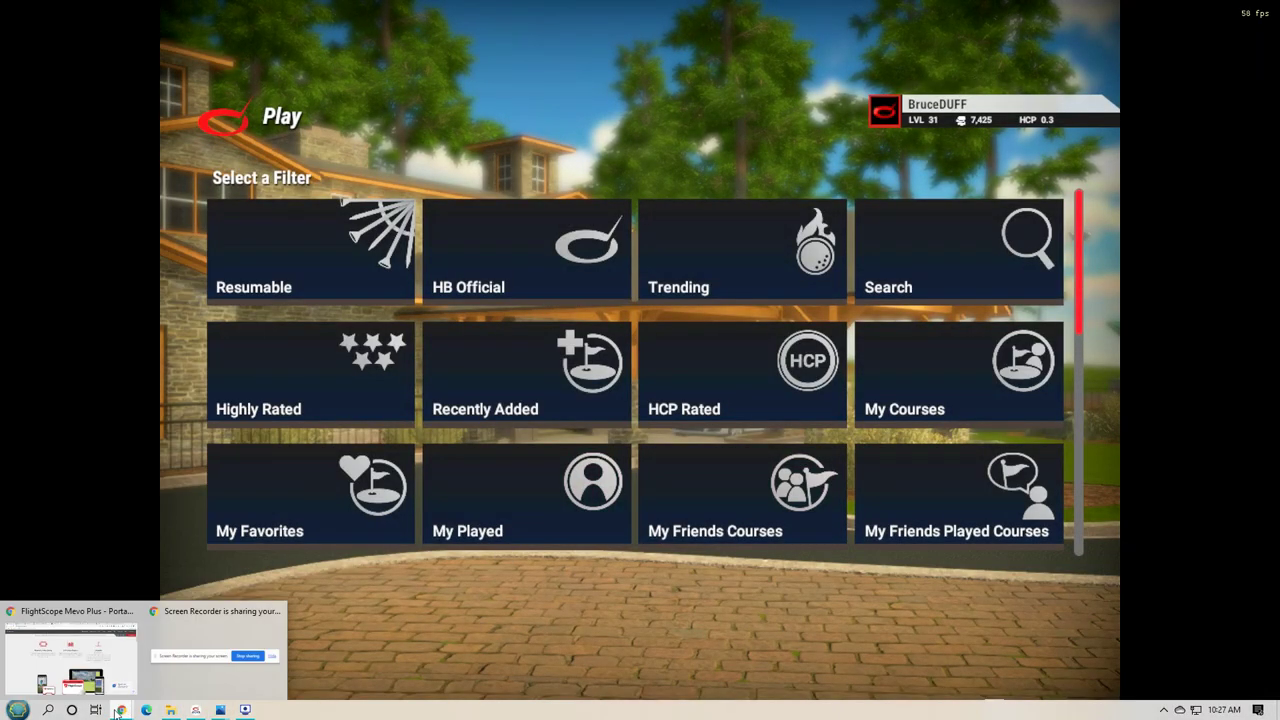
In Chrome's TNM Download tab, tick Elevation Source Data (3DEP) lidar products.
click(115, 665)
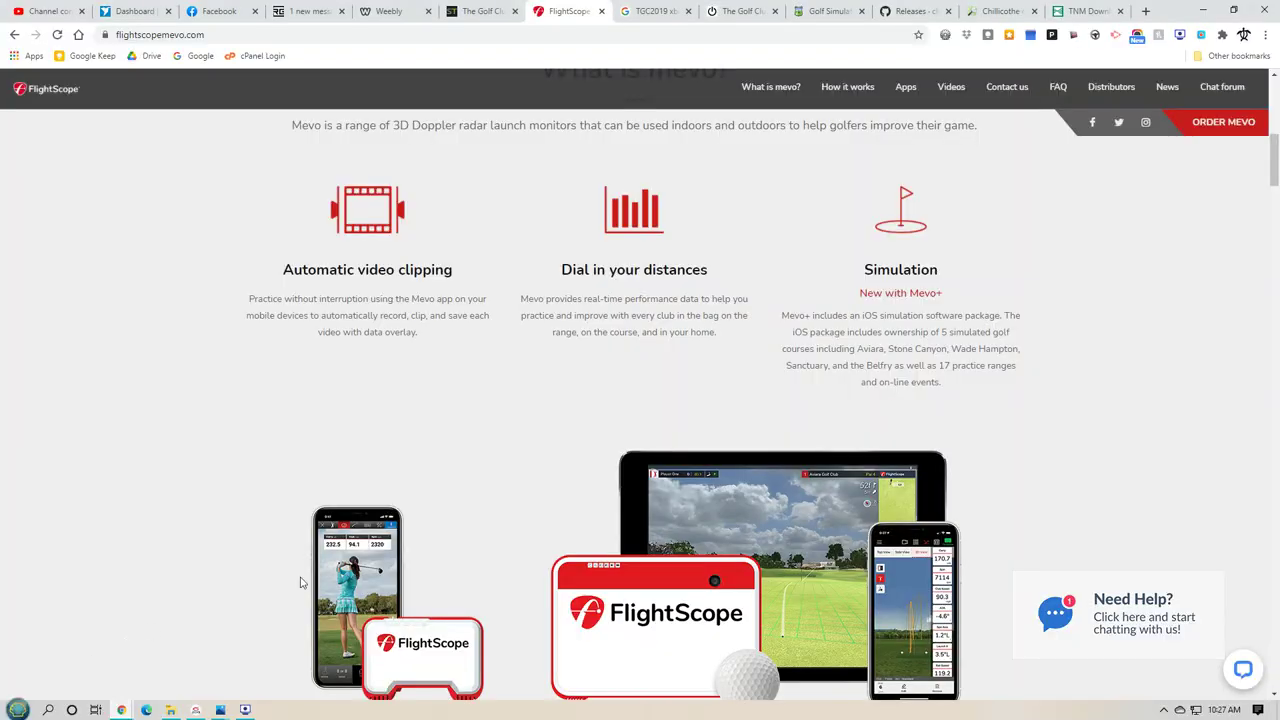
click(1092, 10)
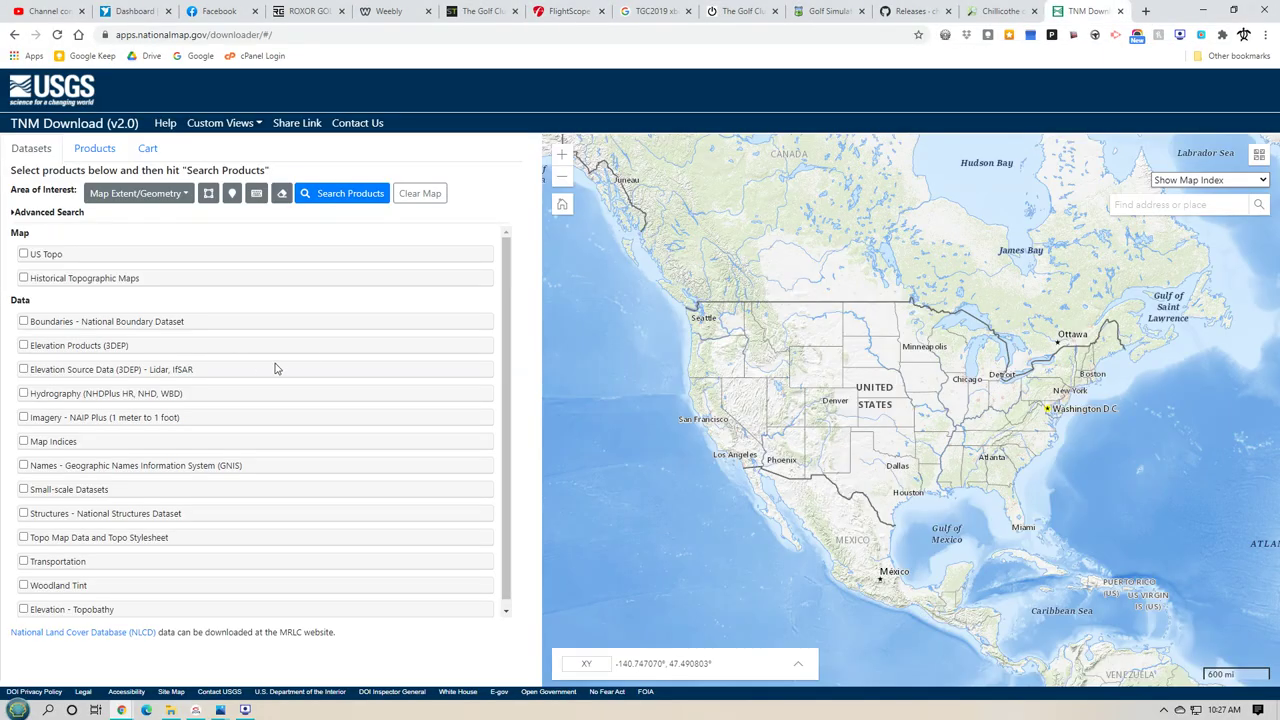
click(24, 369)
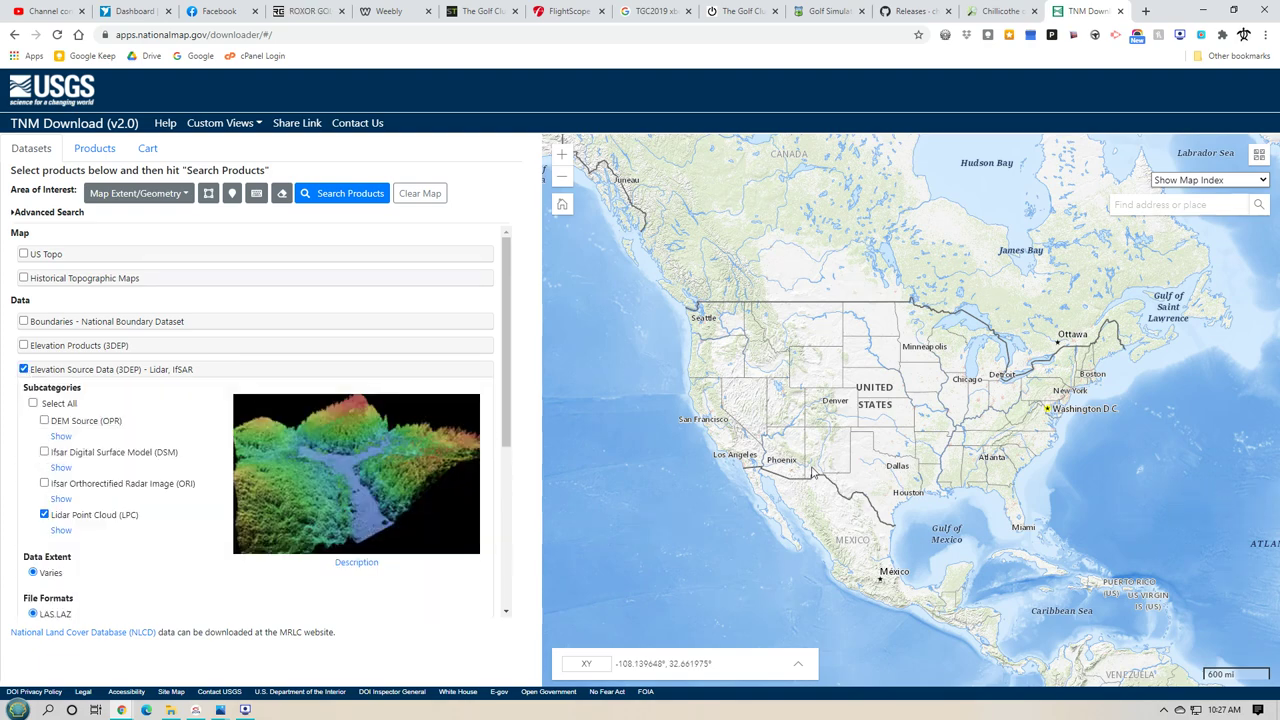
Zoom and pan the TNM map to the area east of Cincinnati.
scroll(985, 420, up, 5)
drag(985, 420, 733, 401)
scroll(733, 401, down, 2)
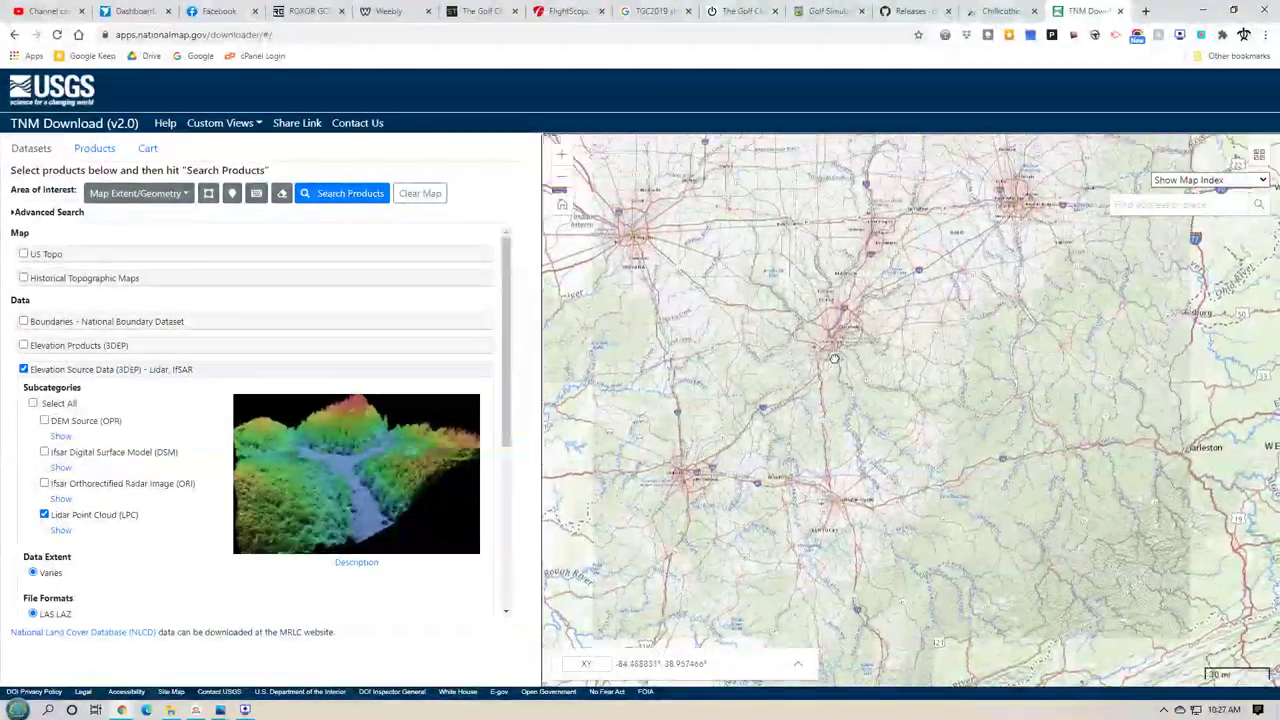
scroll(834, 358, up, 1)
drag(834, 358, 803, 493)
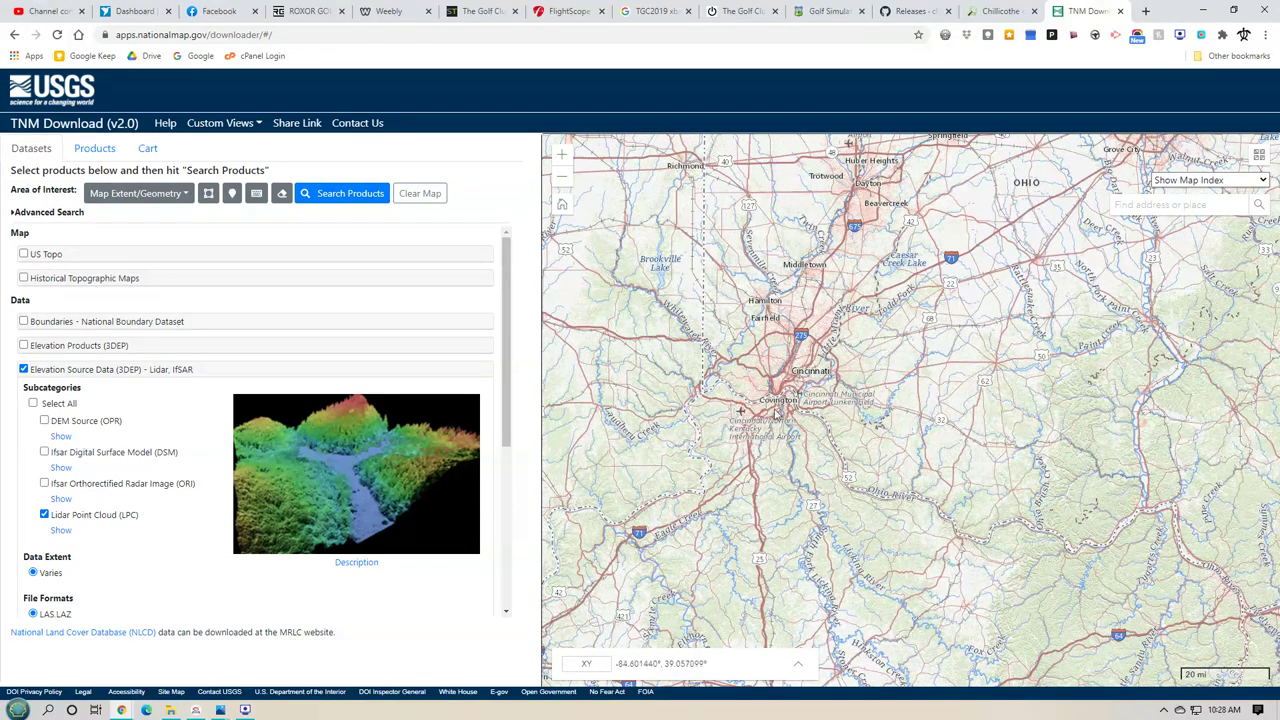
scroll(862, 376, up, 2)
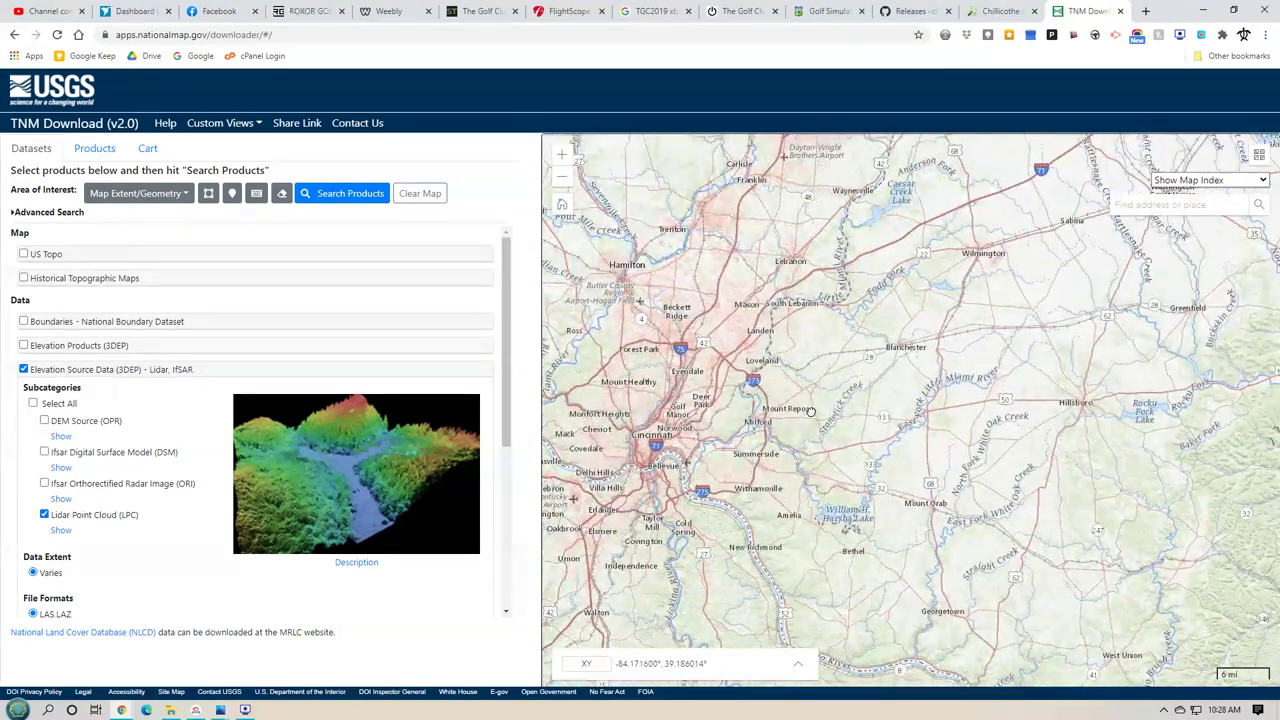